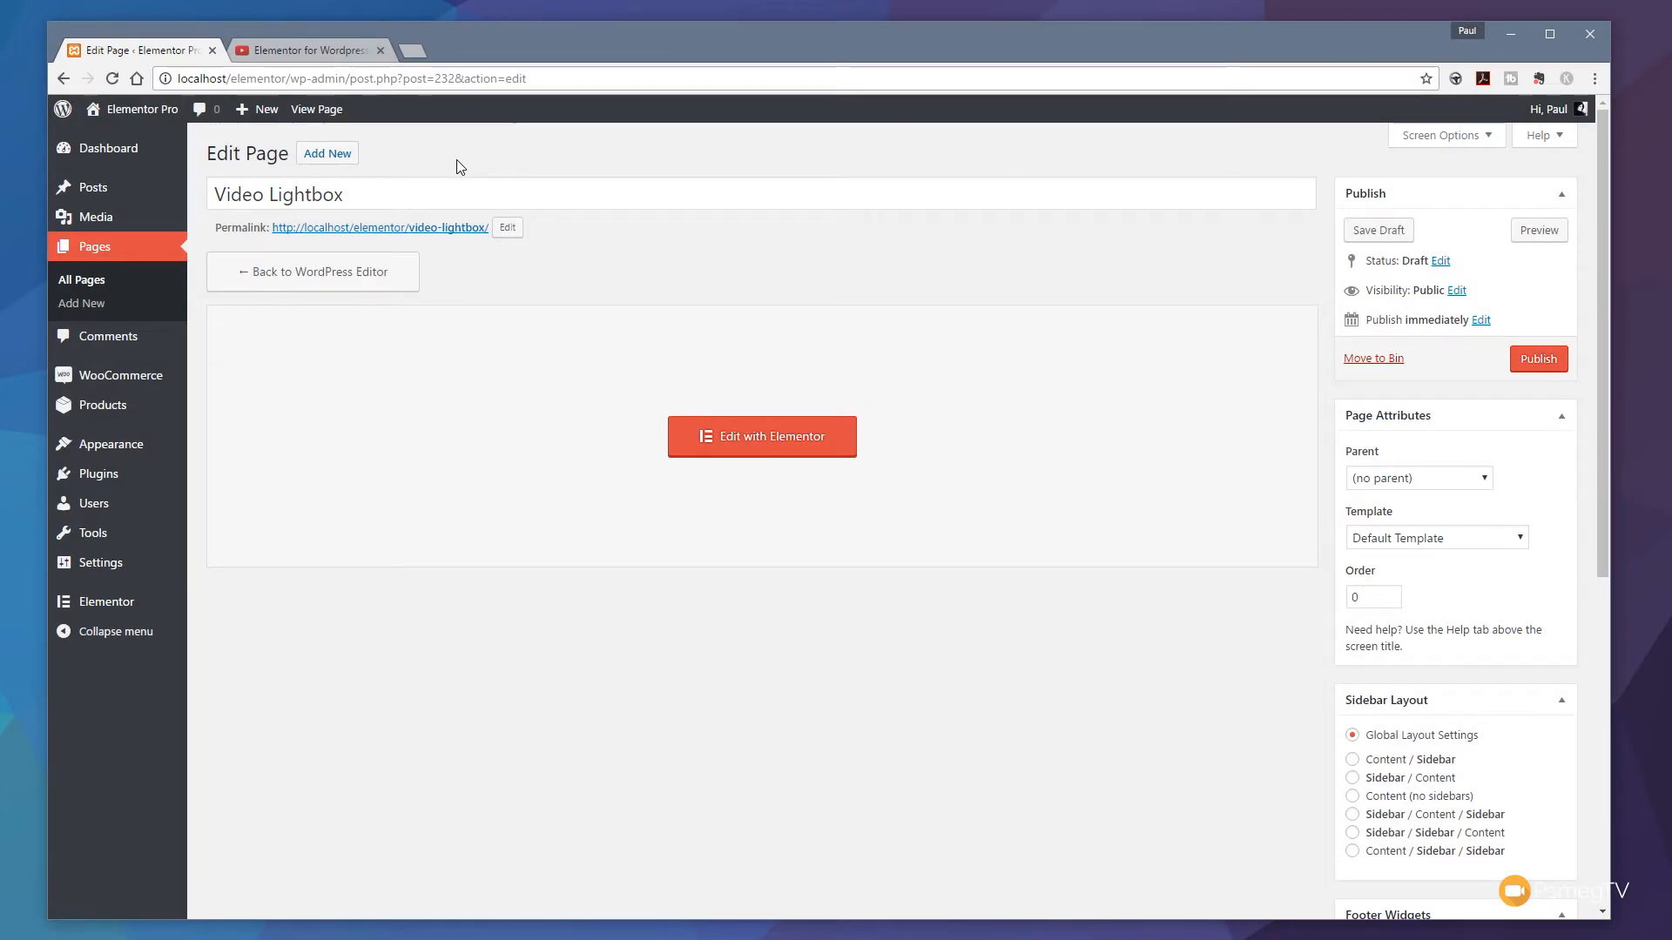
Add a single-column section to the Video Lightbox page and drop a Video widget into it.
{"action": "left_click", "coordinate": [785, 435]}
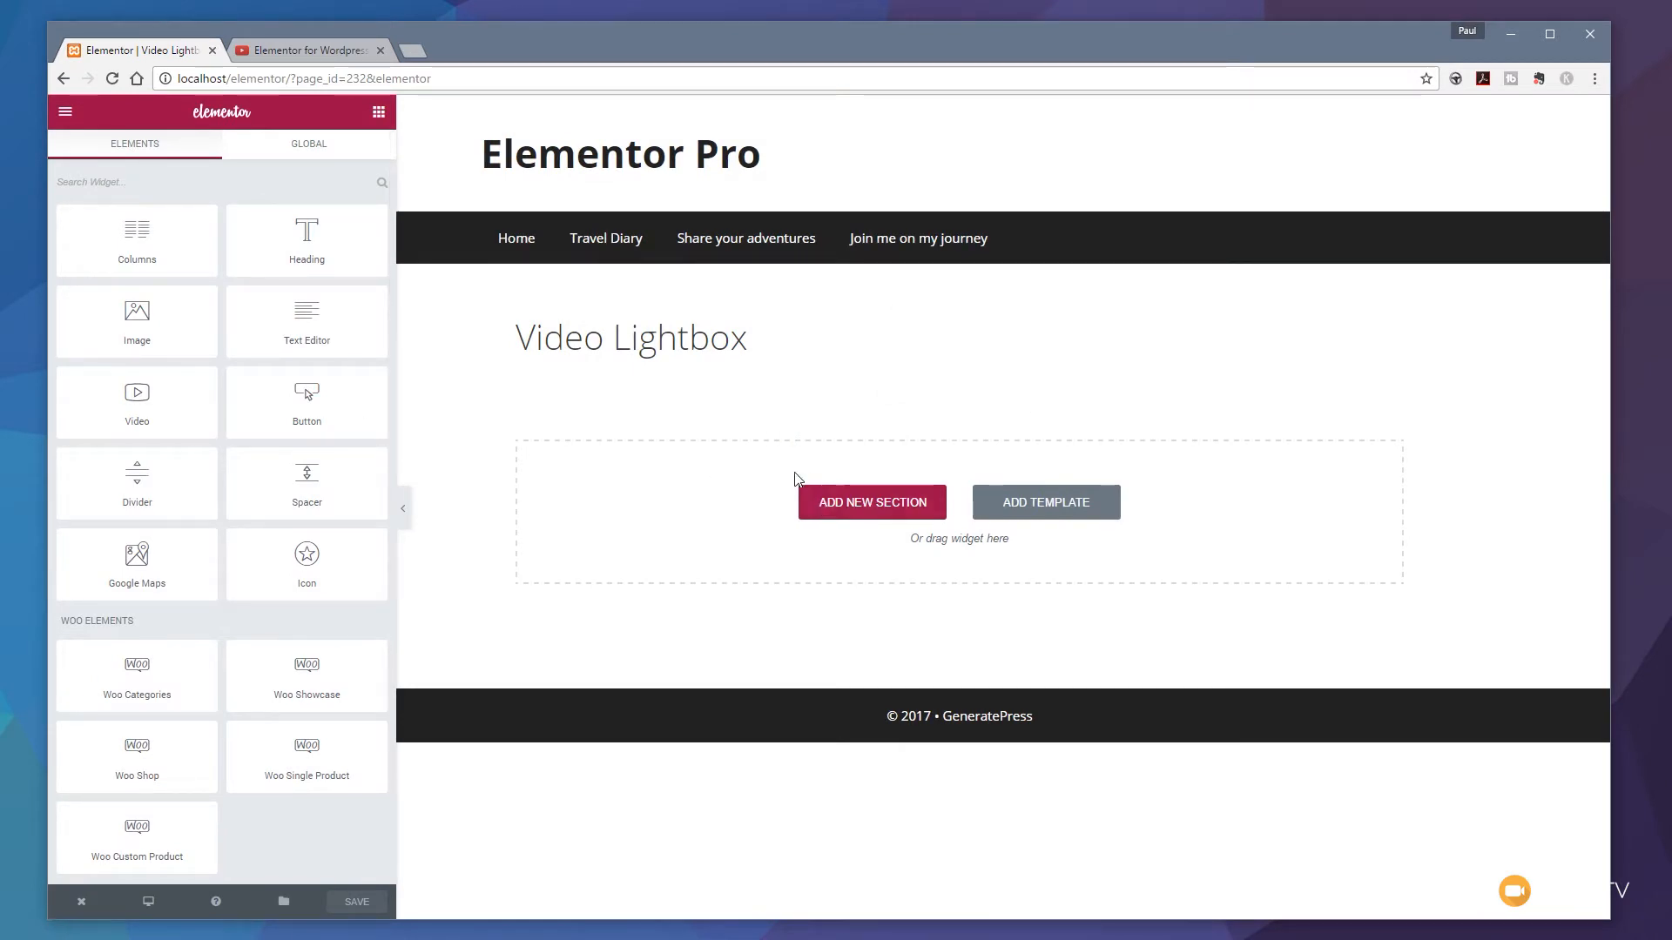
{"action": "left_click", "coordinate": [859, 509]}
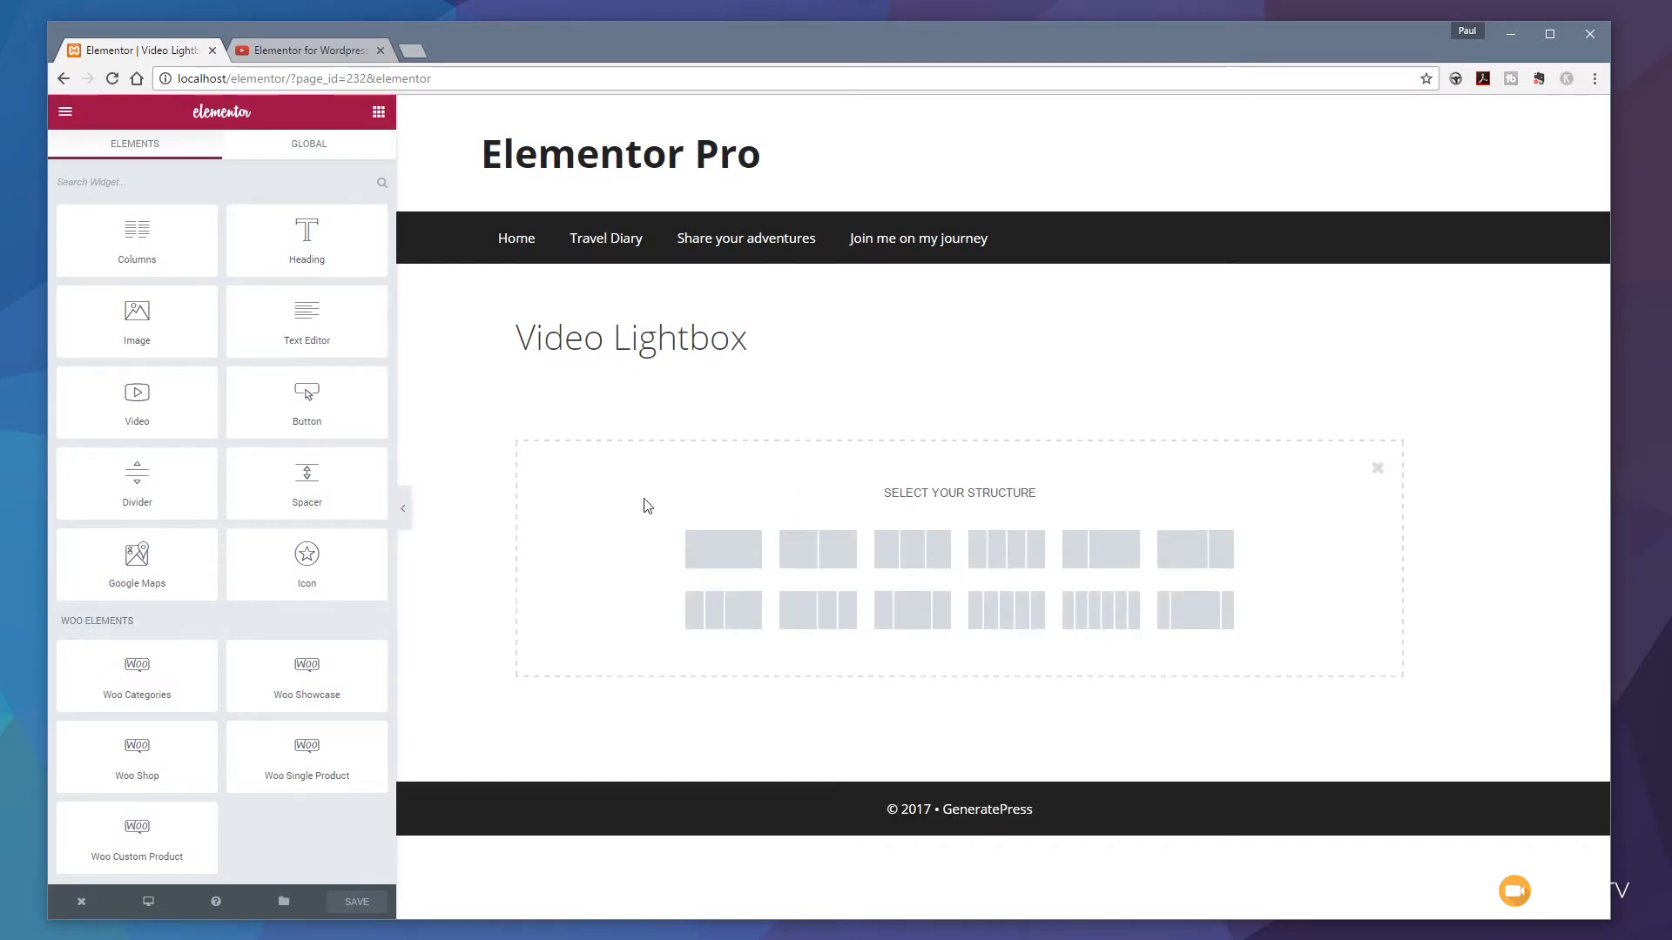
{"action": "left_click", "coordinate": [723, 549]}
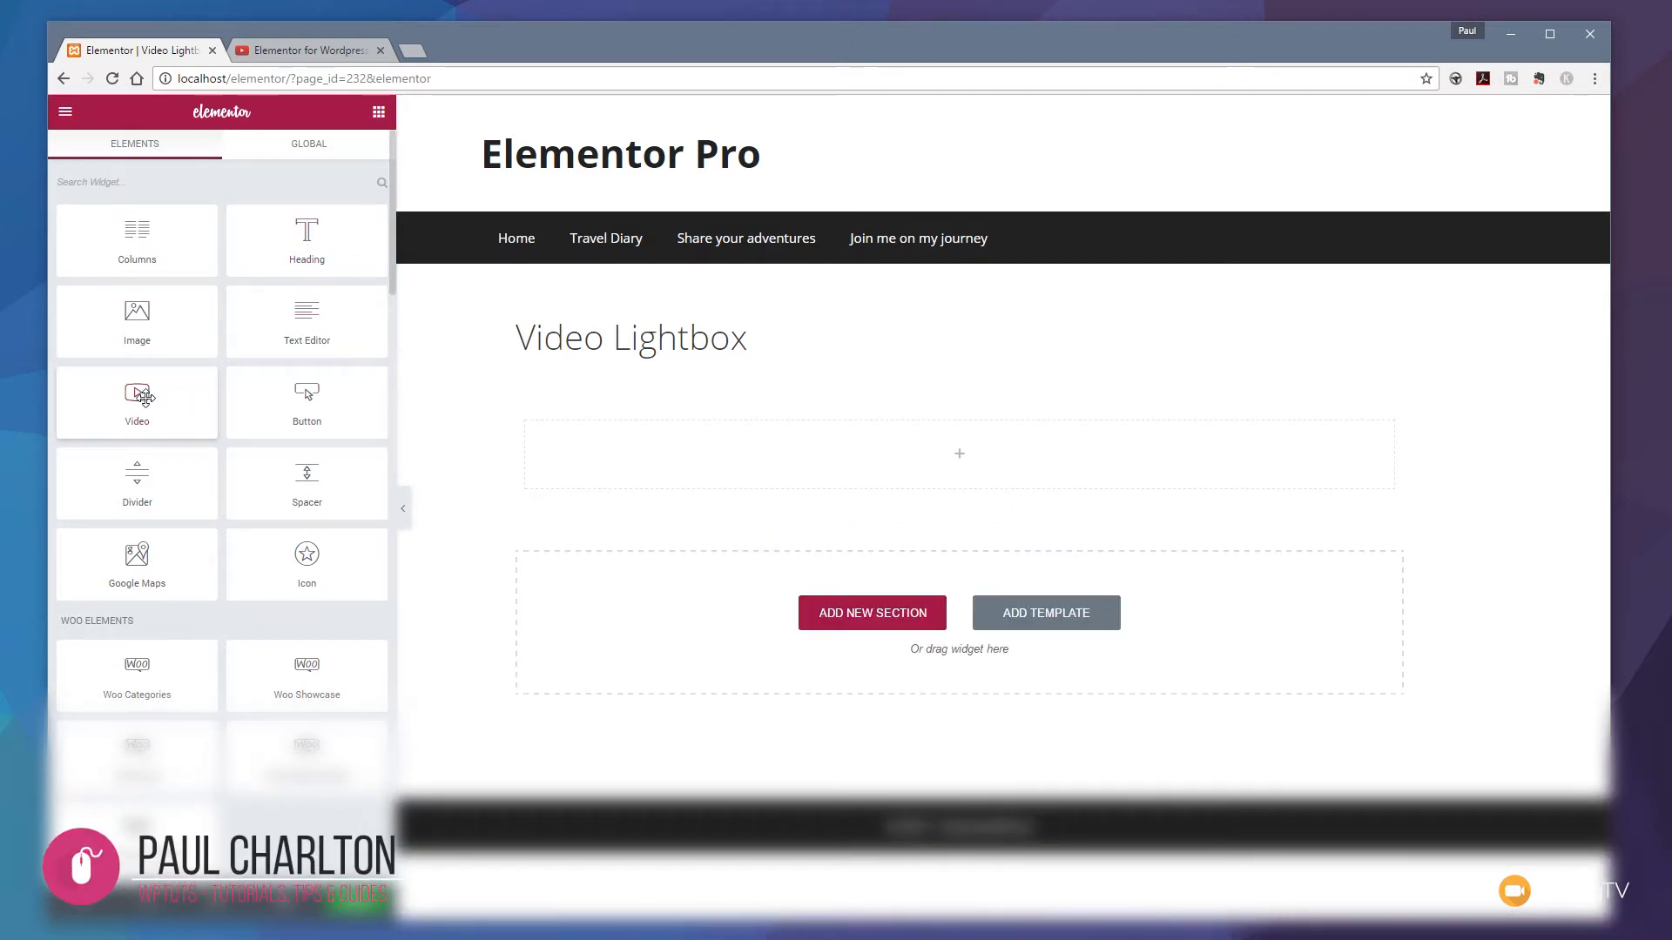
{"action": "left_click_drag", "start_coordinate": [142, 397], "coordinate": [905, 456]}
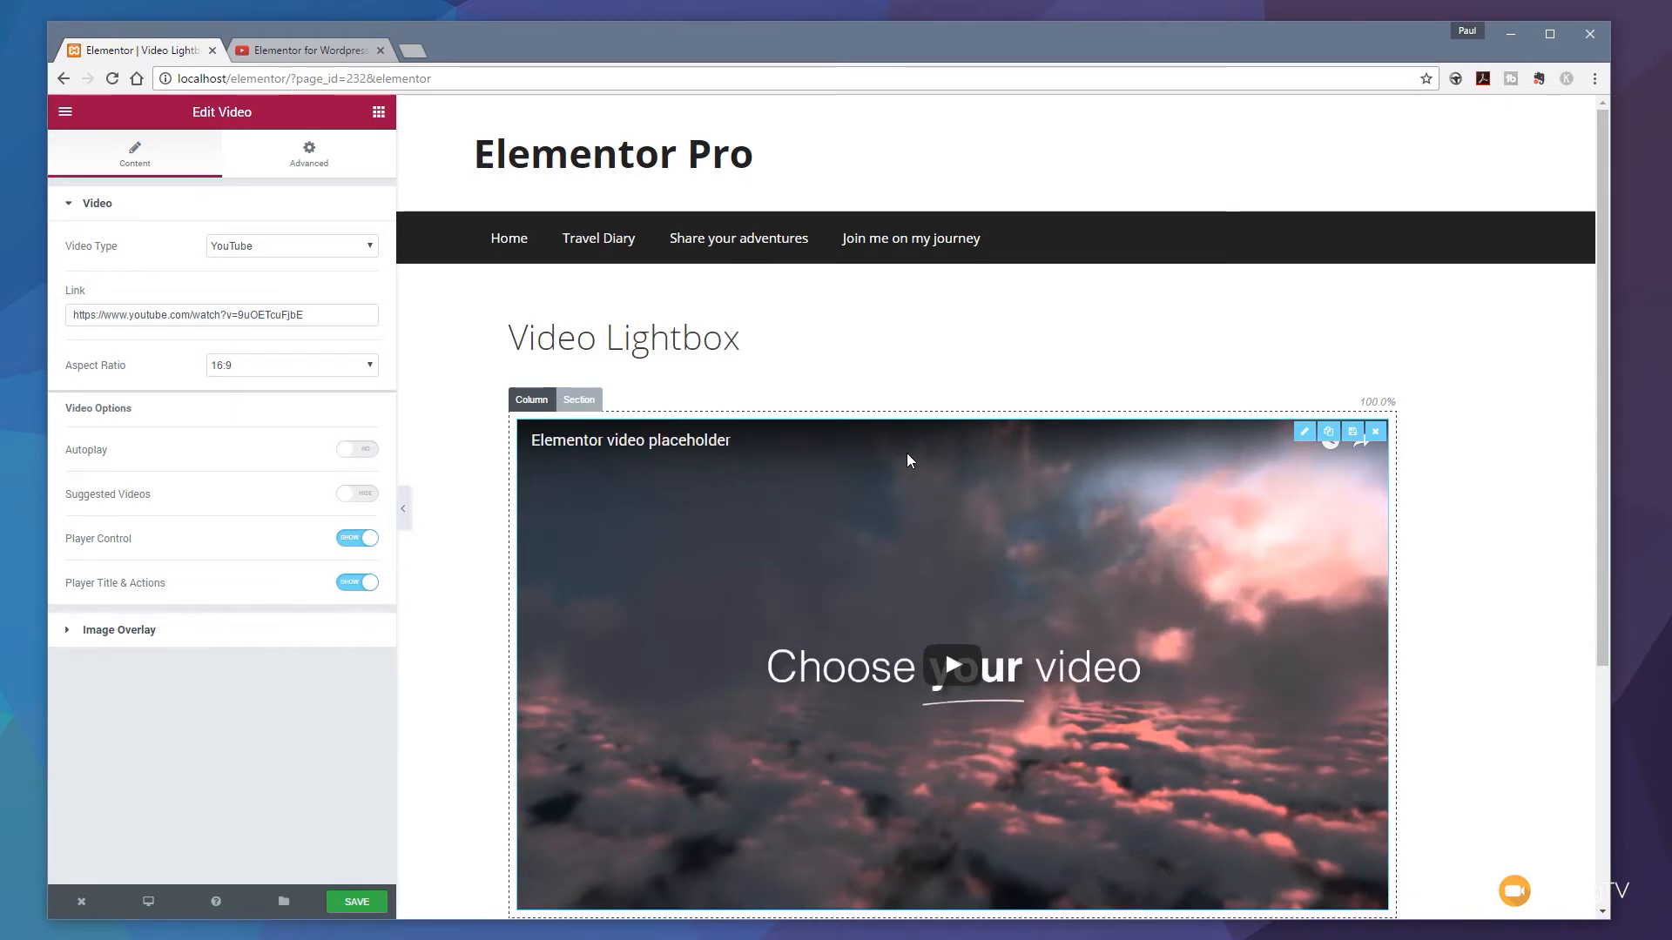
Copy the Flipbox Tutorial YouTube URL and paste it as the Video widget's link.
{"action": "left_click", "coordinate": [341, 54]}
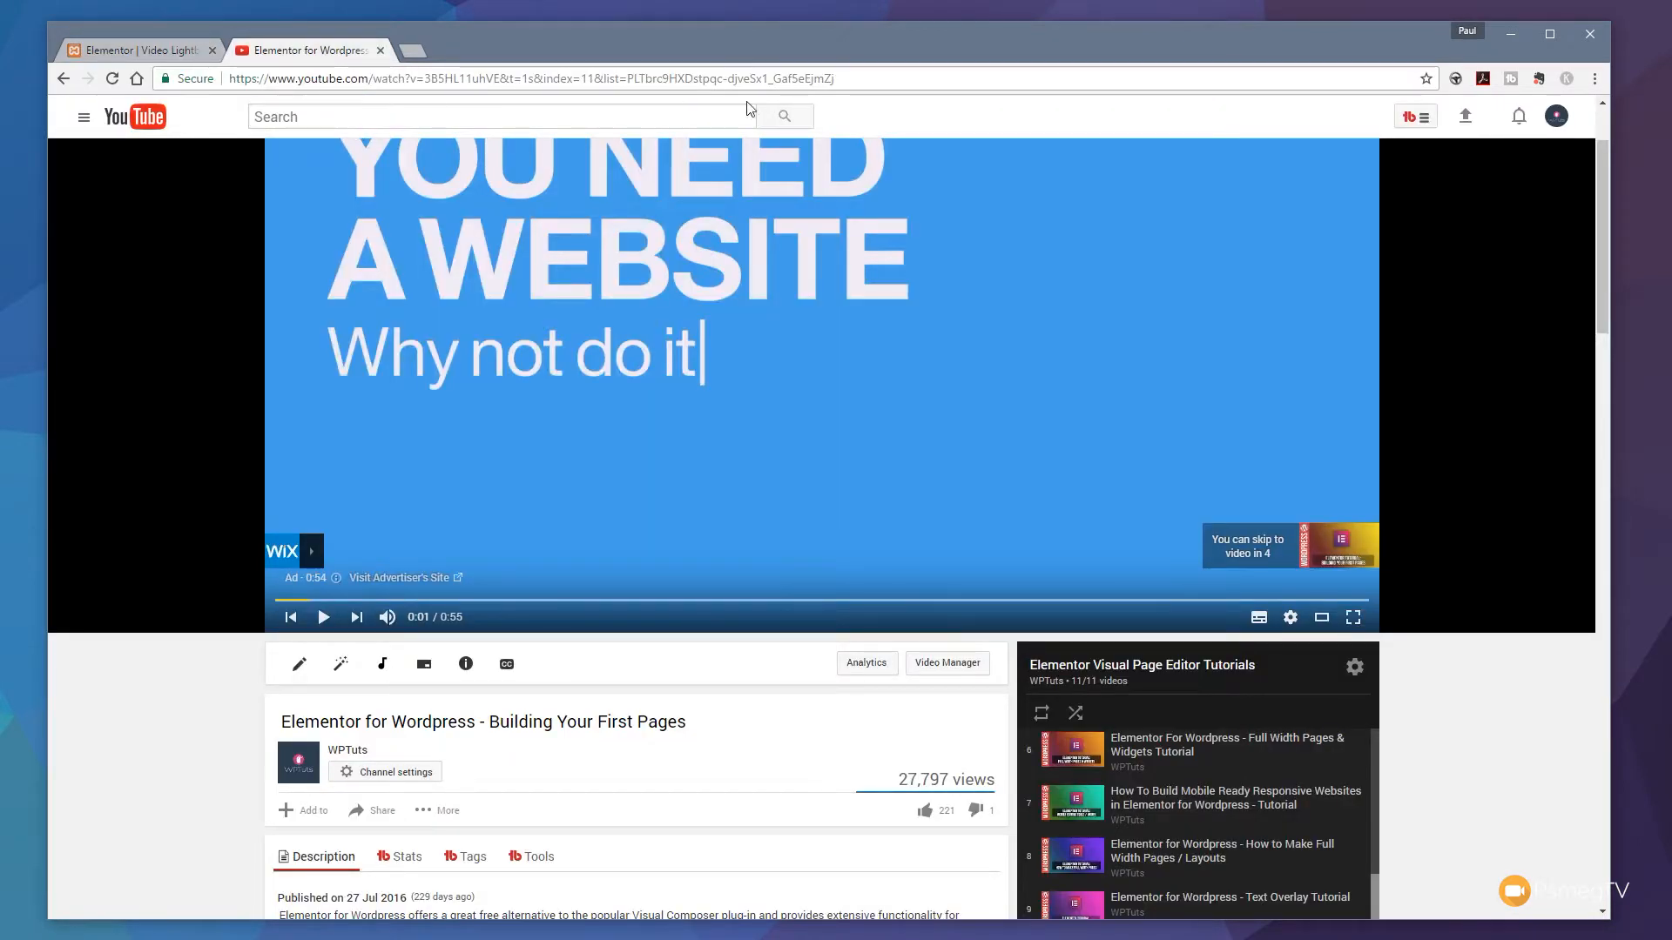
{"action": "left_click", "coordinate": [766, 79]}
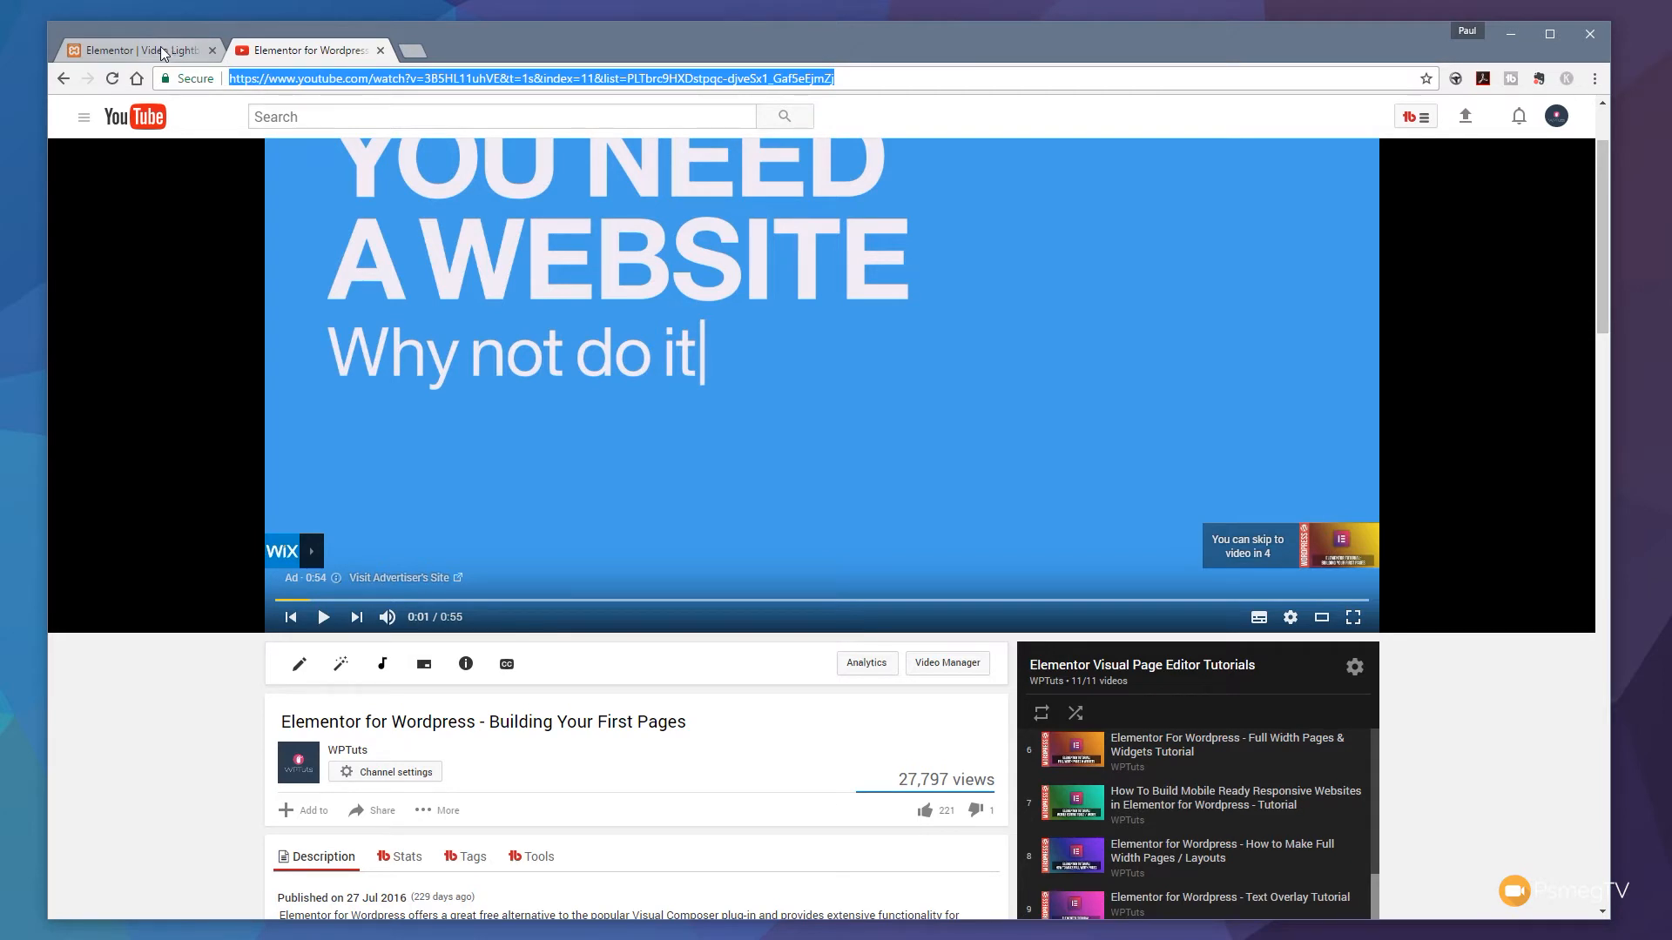
{"action": "left_click", "coordinate": [164, 53]}
{"action": "triple_click", "coordinate": [196, 314]}
{"action": "key", "text": "ctrl+v"}
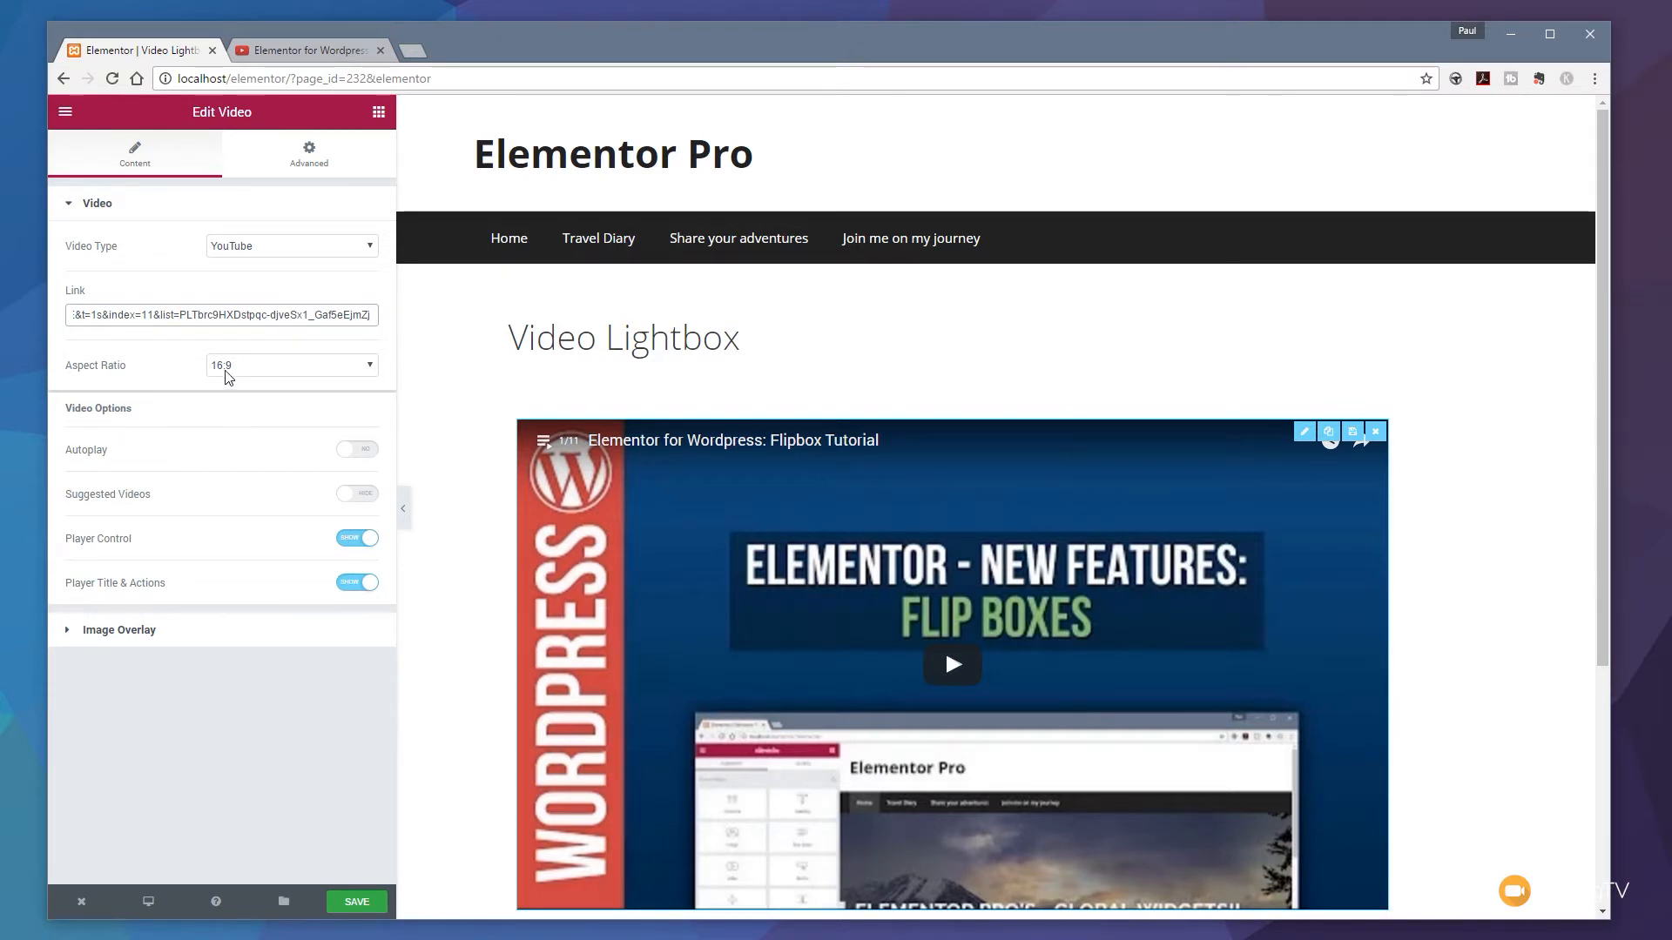
Review the Video Type choices and keep YouTube as the source.
{"action": "left_click", "coordinate": [293, 245]}
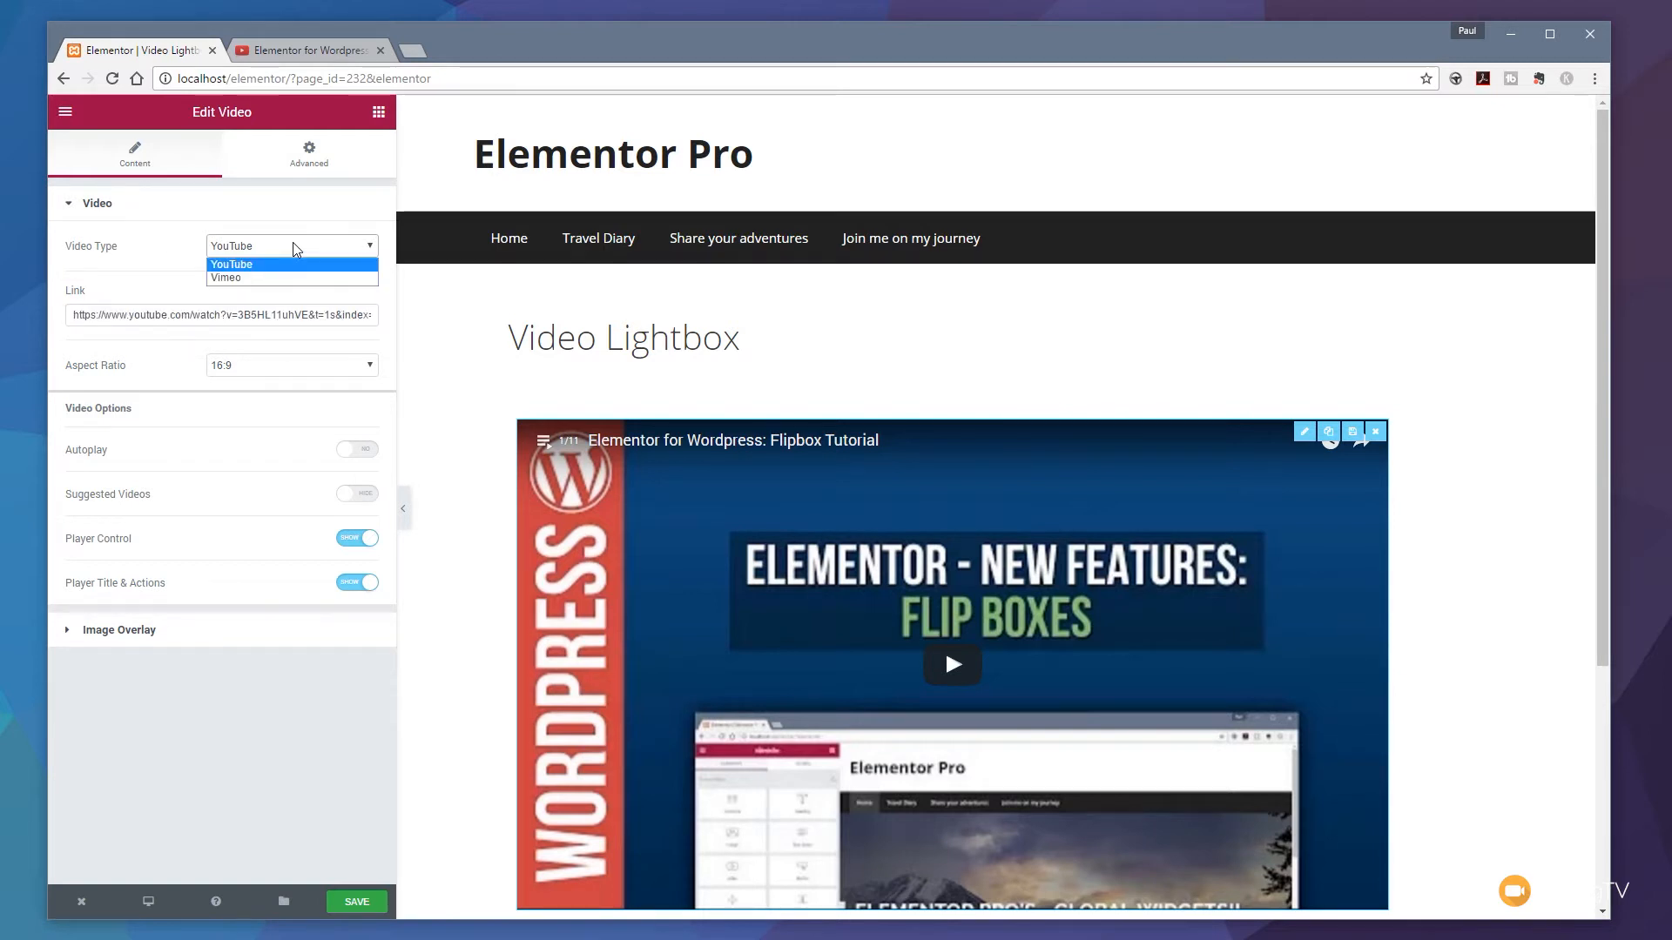
{"action": "left_click", "coordinate": [292, 247]}
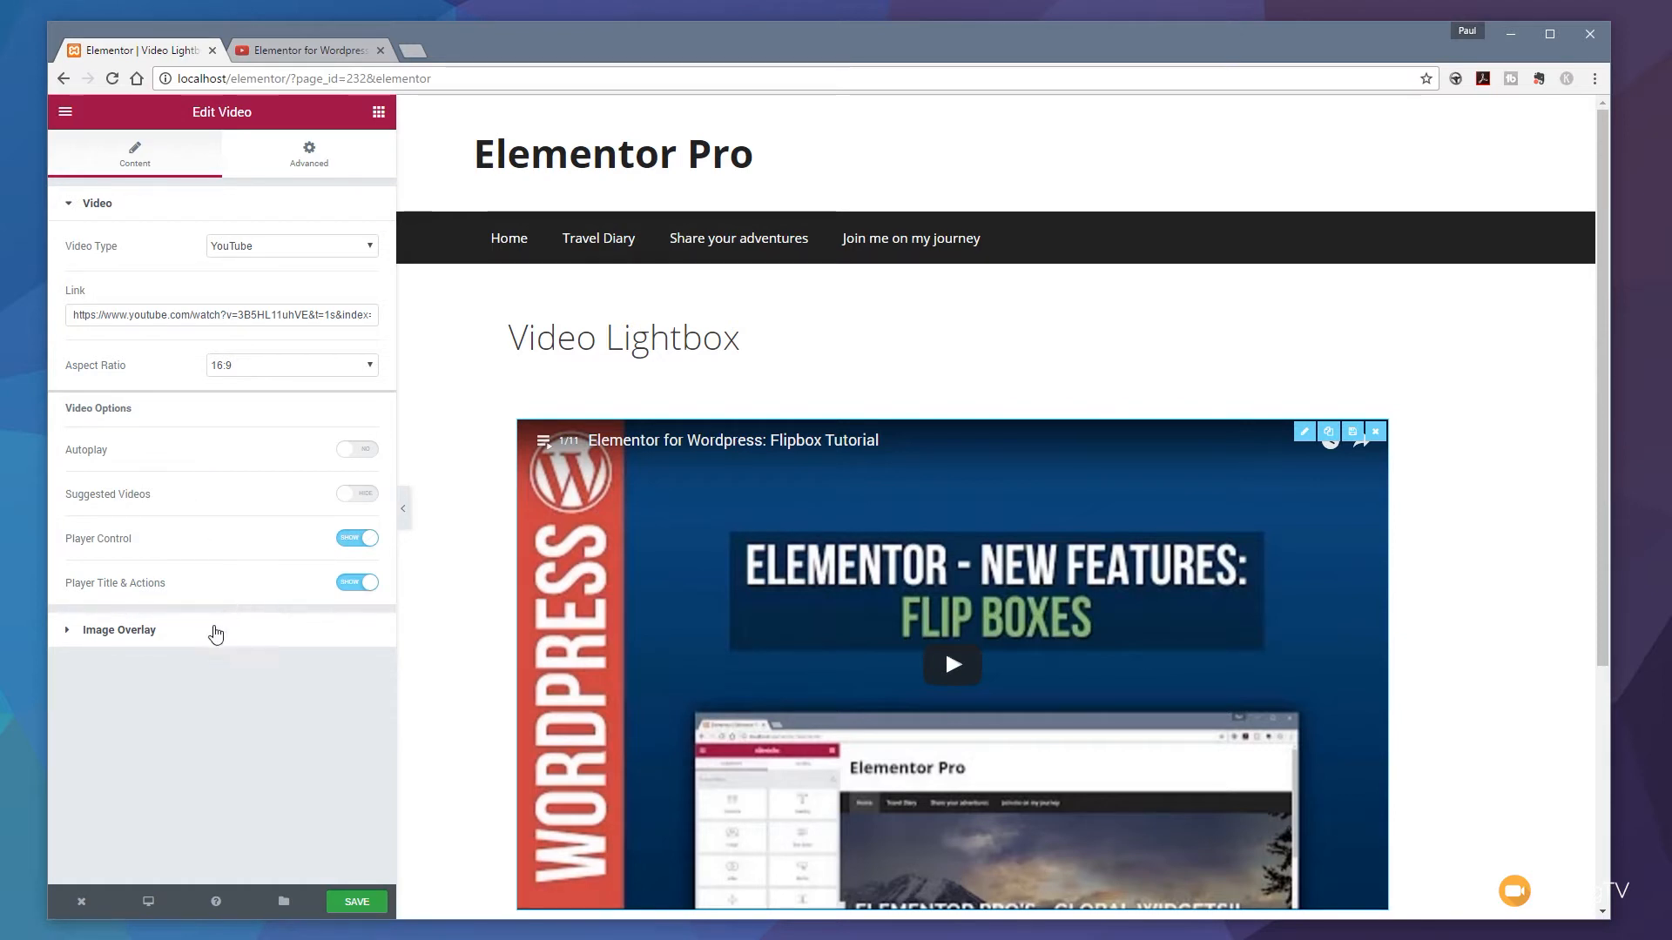
Switch the Video widget's Image Overlay setting to Show.
{"action": "left_click", "coordinate": [150, 635]}
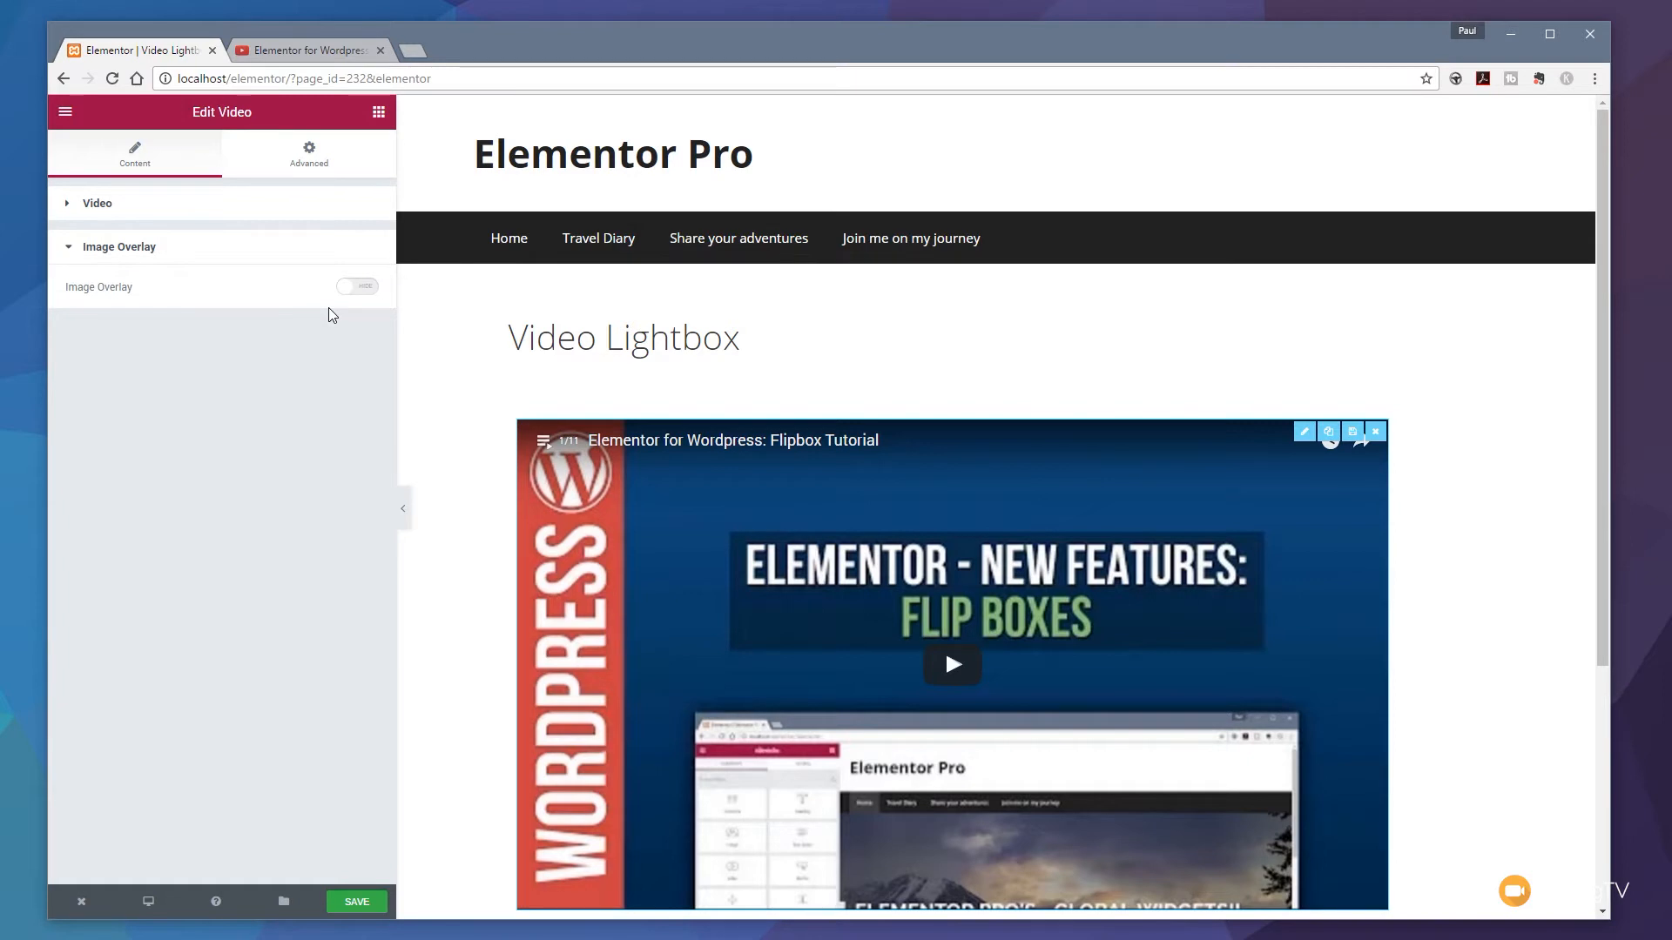
{"action": "left_click", "coordinate": [360, 286]}
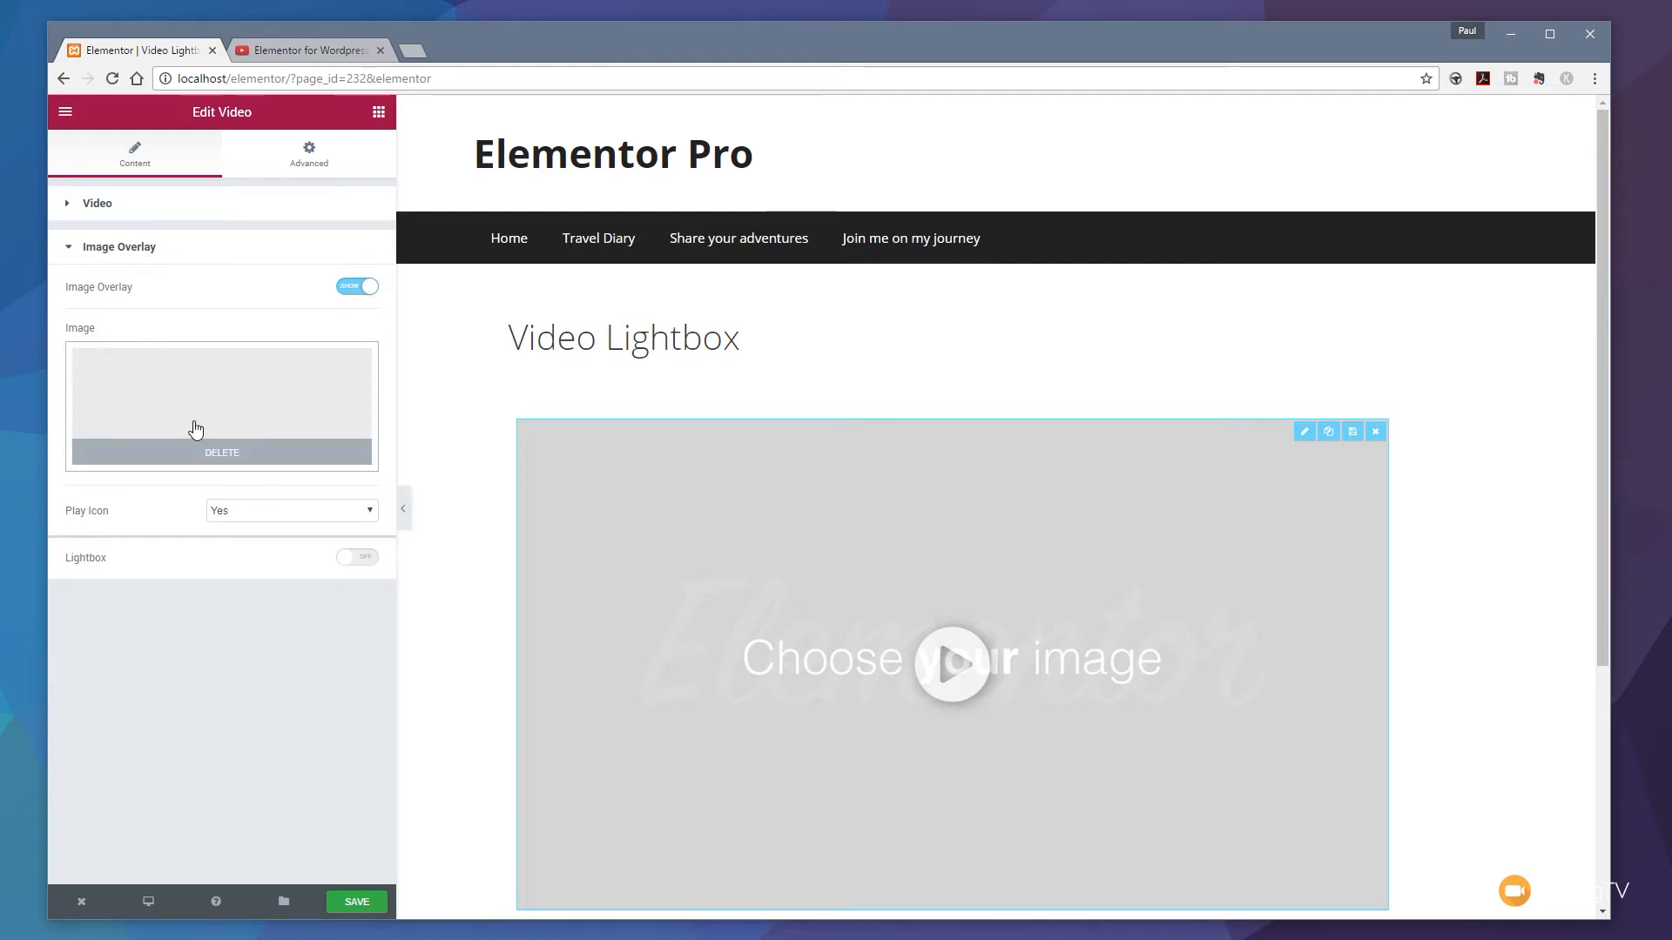
Upload Title-Screen.jpg with alt text 'Video Screen' and insert it as the overlay image.
{"action": "left_click", "coordinate": [268, 407]}
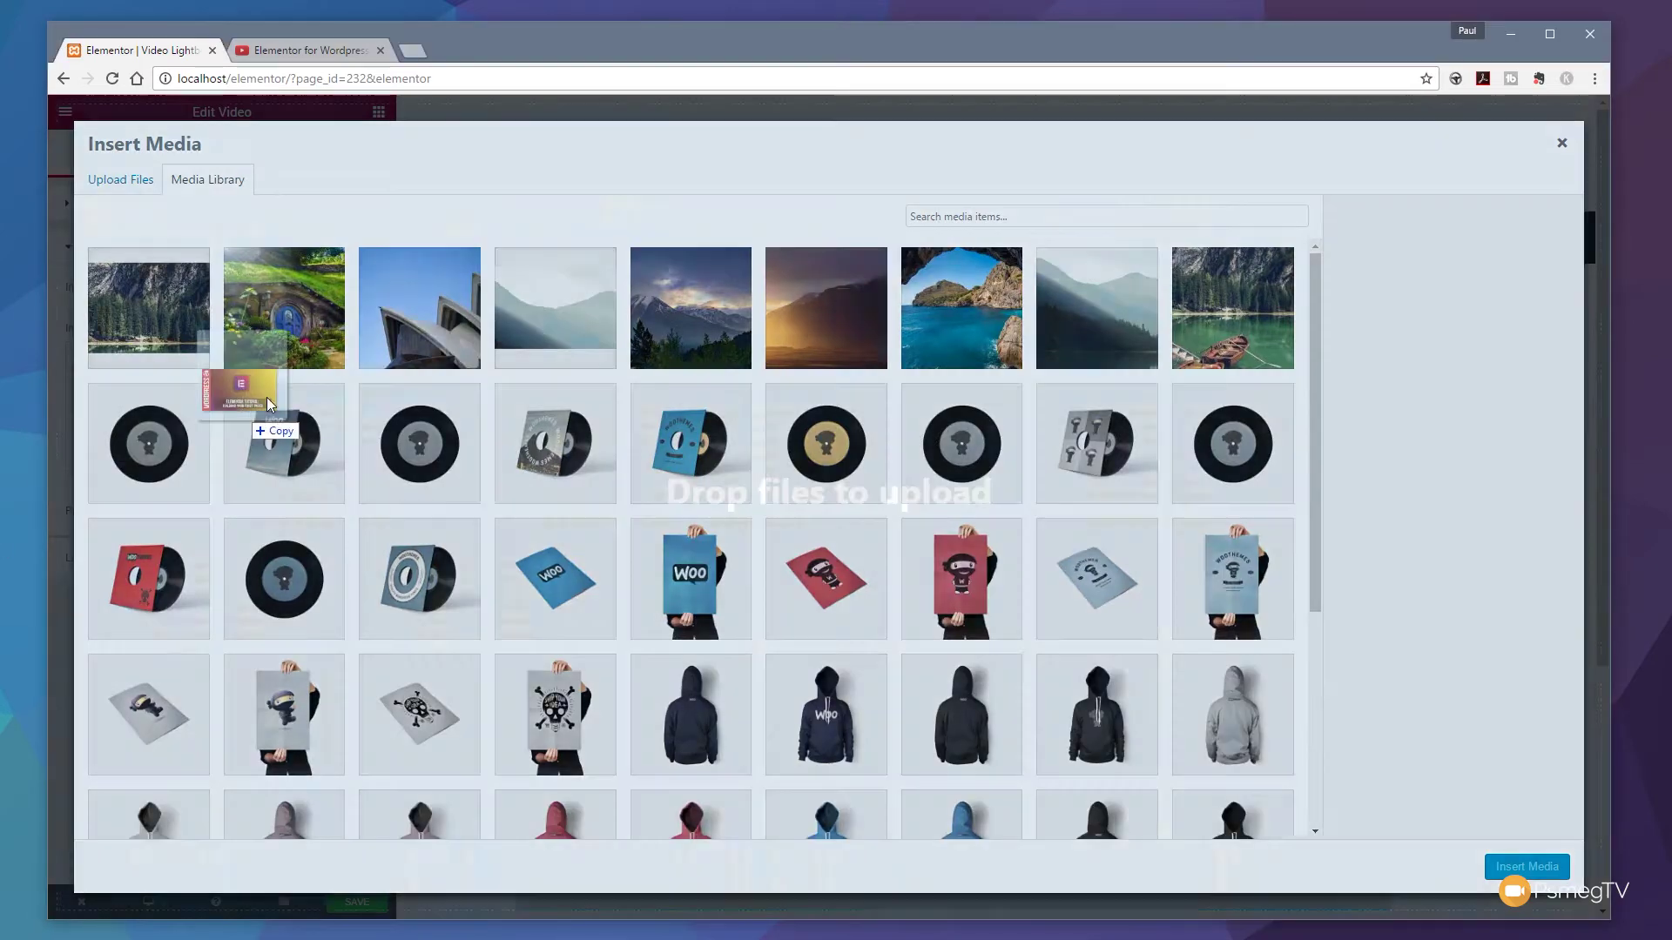
{"action": "left_click_drag", "start_coordinate": [266, 398], "coordinate": [332, 367]}
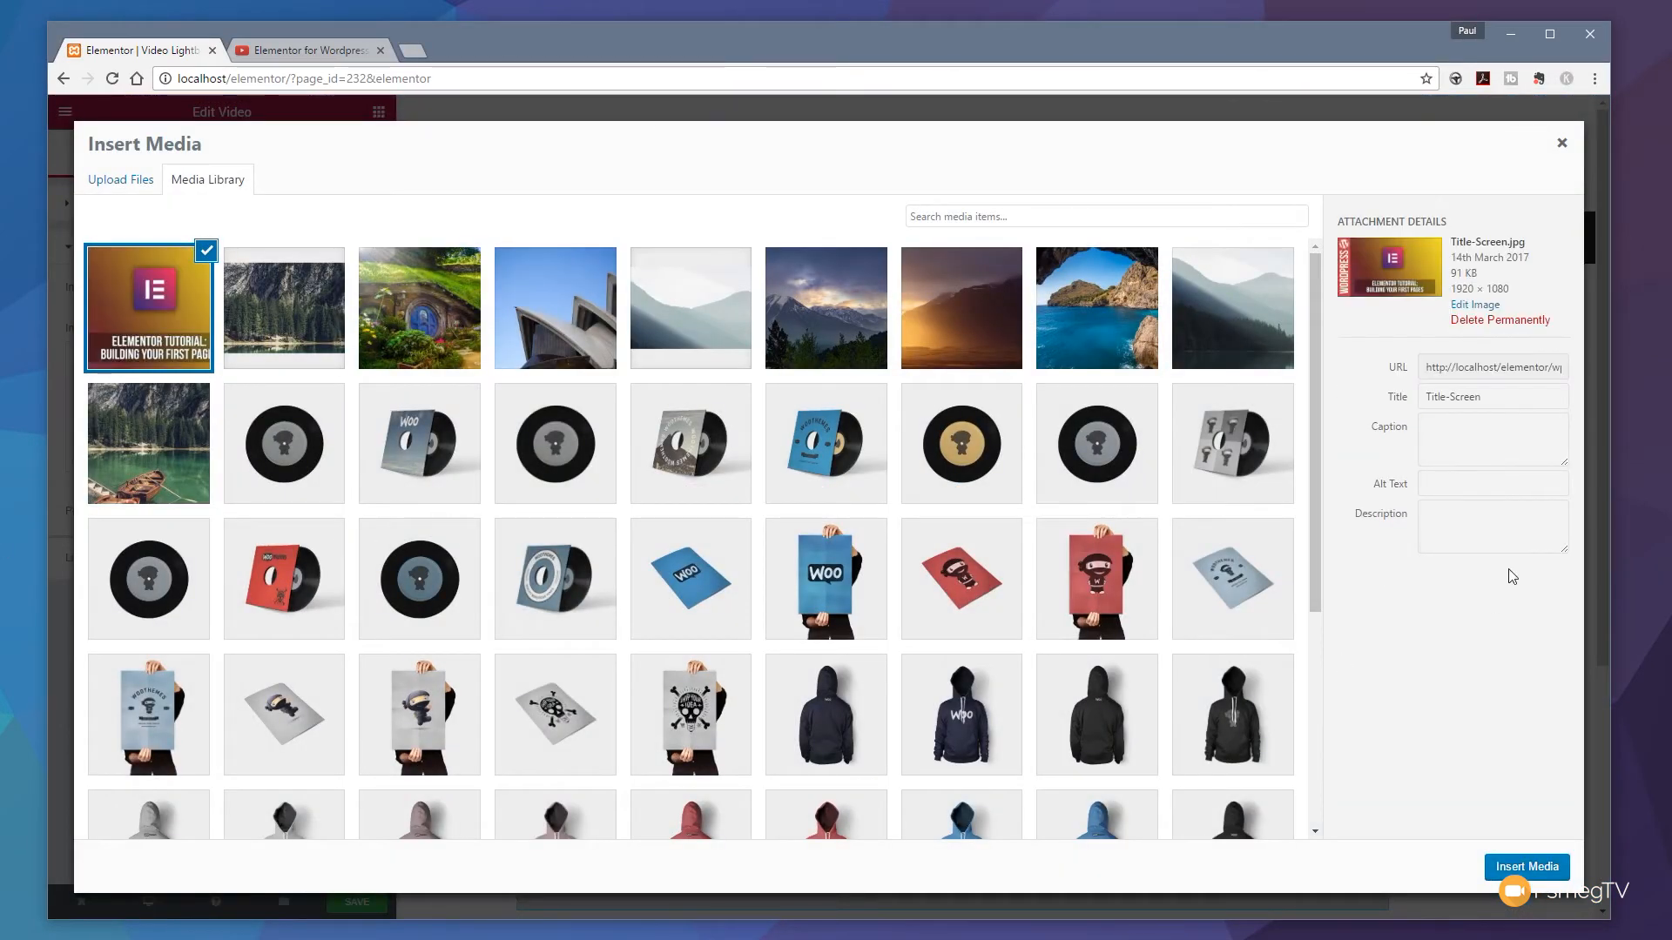
{"action": "left_click", "coordinate": [1511, 486]}
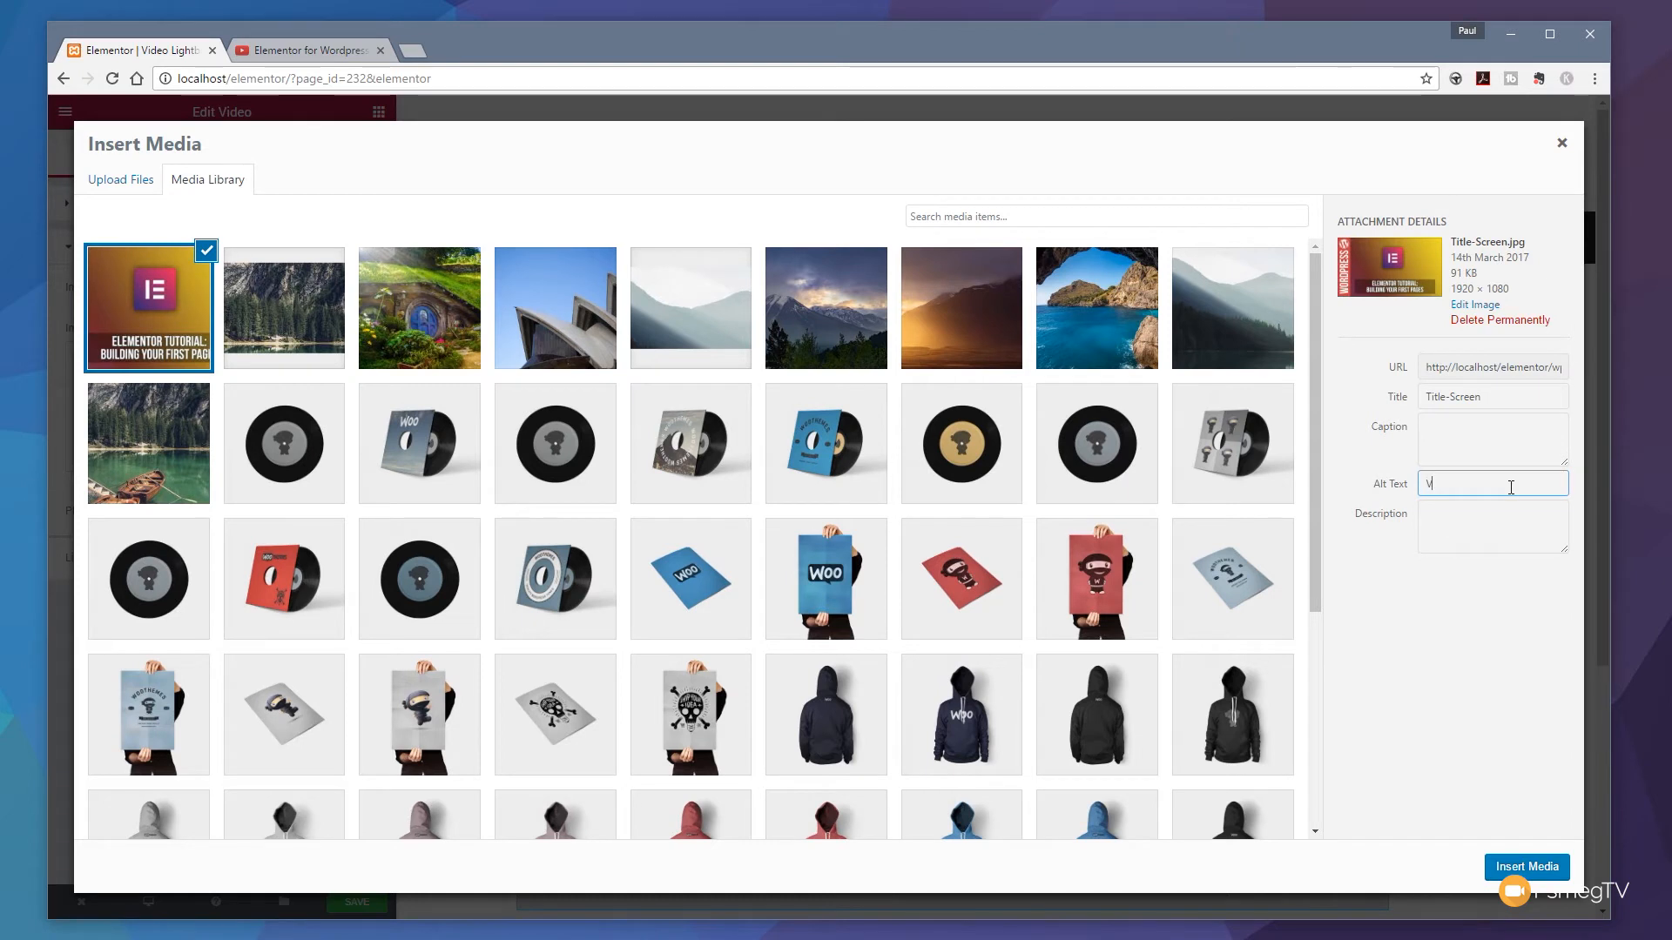
{"action": "type", "text": "Video Scree"}
{"action": "type", "text": "n"}
{"action": "left_click", "coordinate": [1491, 525]}
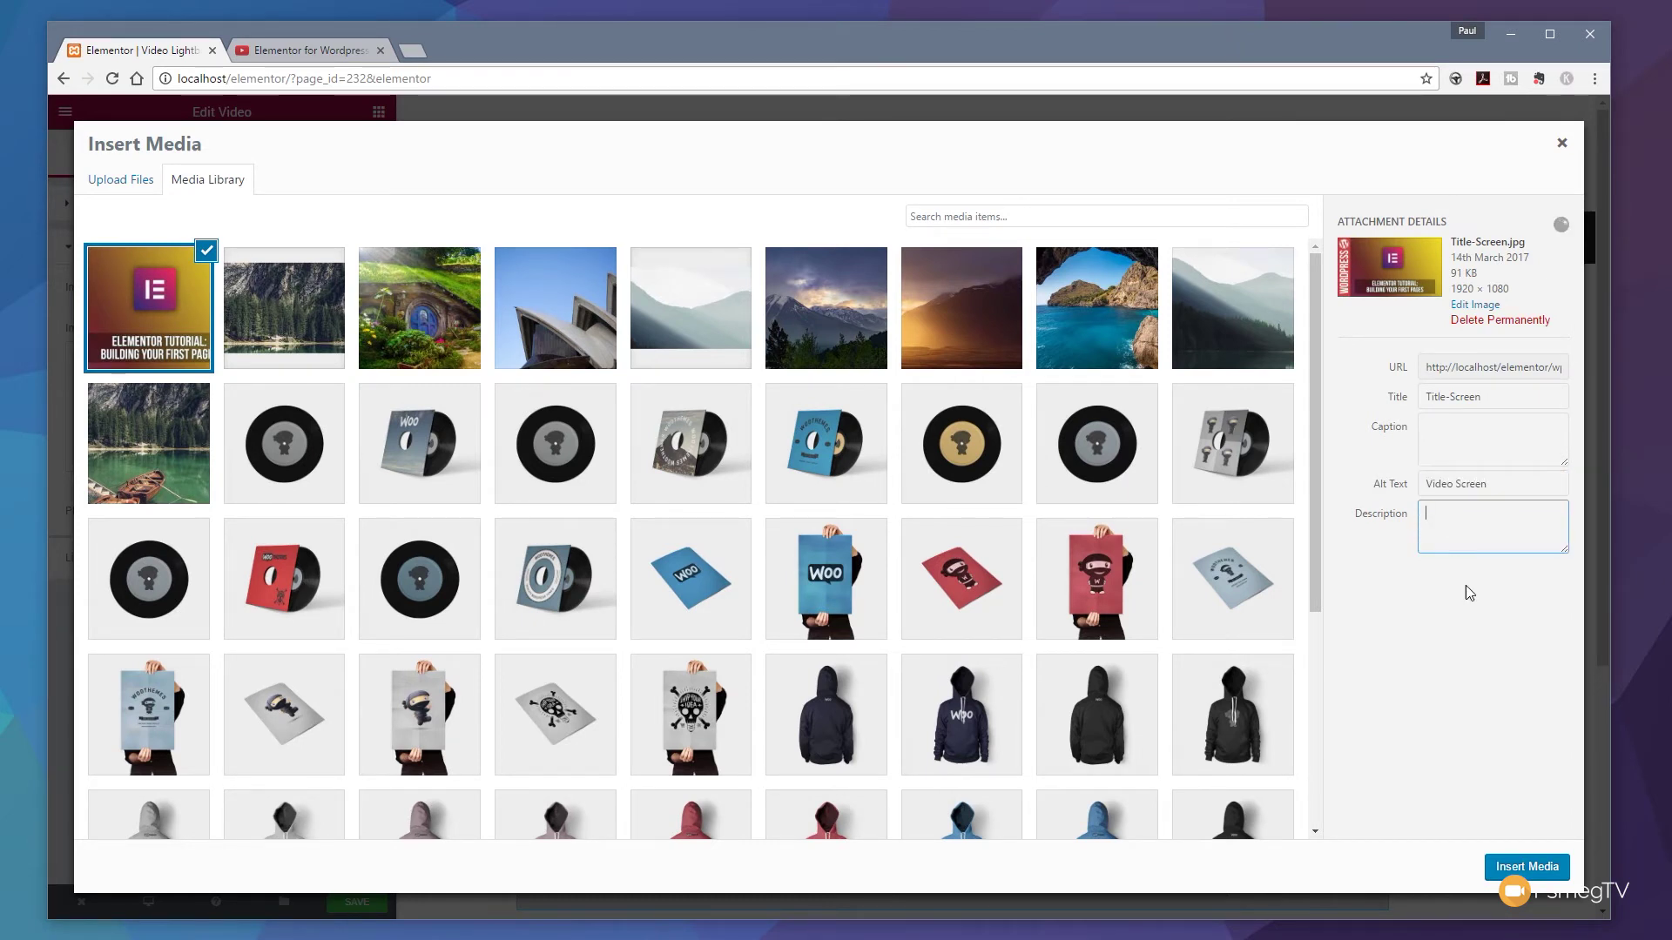
{"action": "left_click", "coordinate": [1527, 867]}
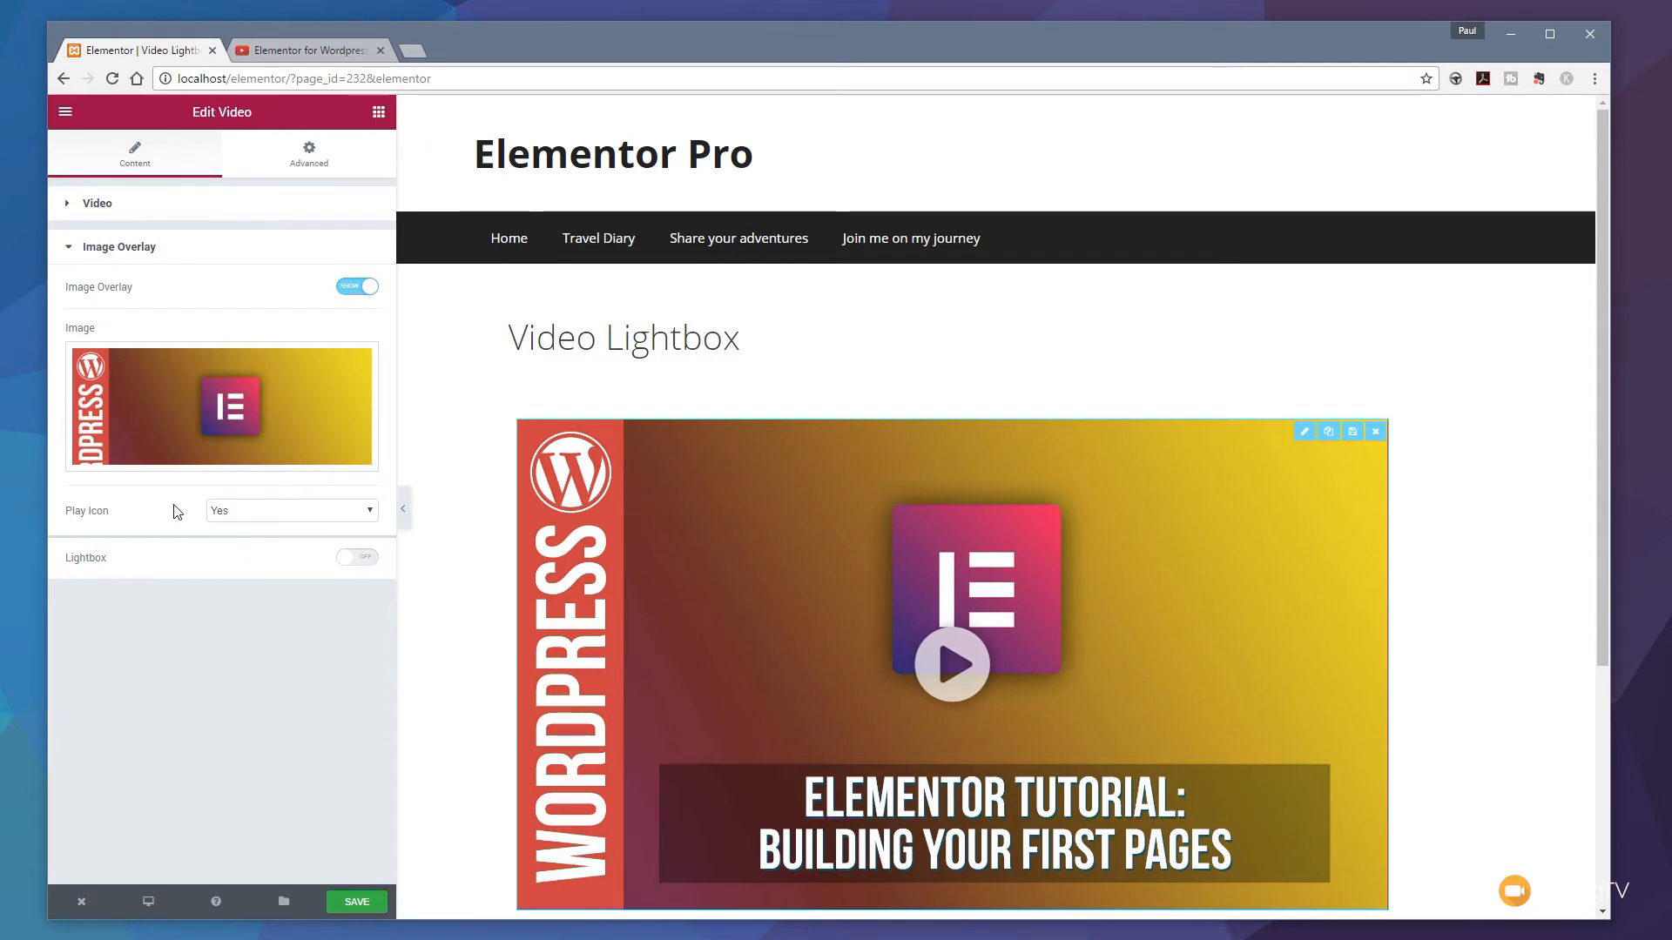
Toggle the Play Icon to No and back to Yes so it stays shown.
{"action": "left_click", "coordinate": [269, 513]}
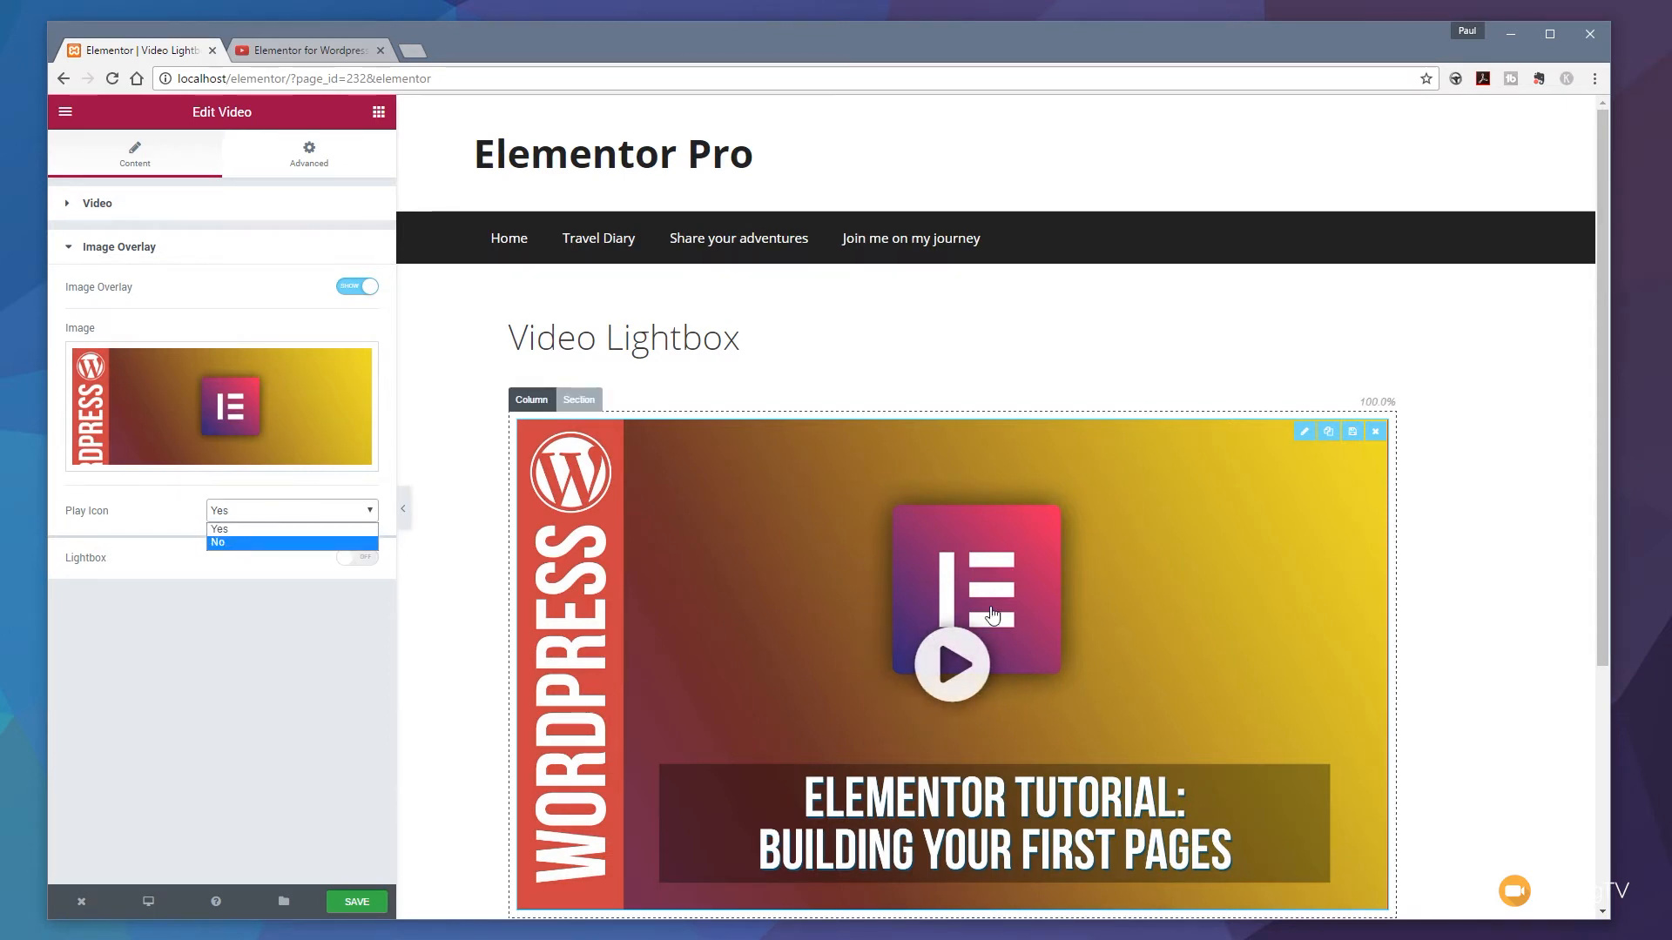
{"action": "left_click", "coordinate": [290, 541]}
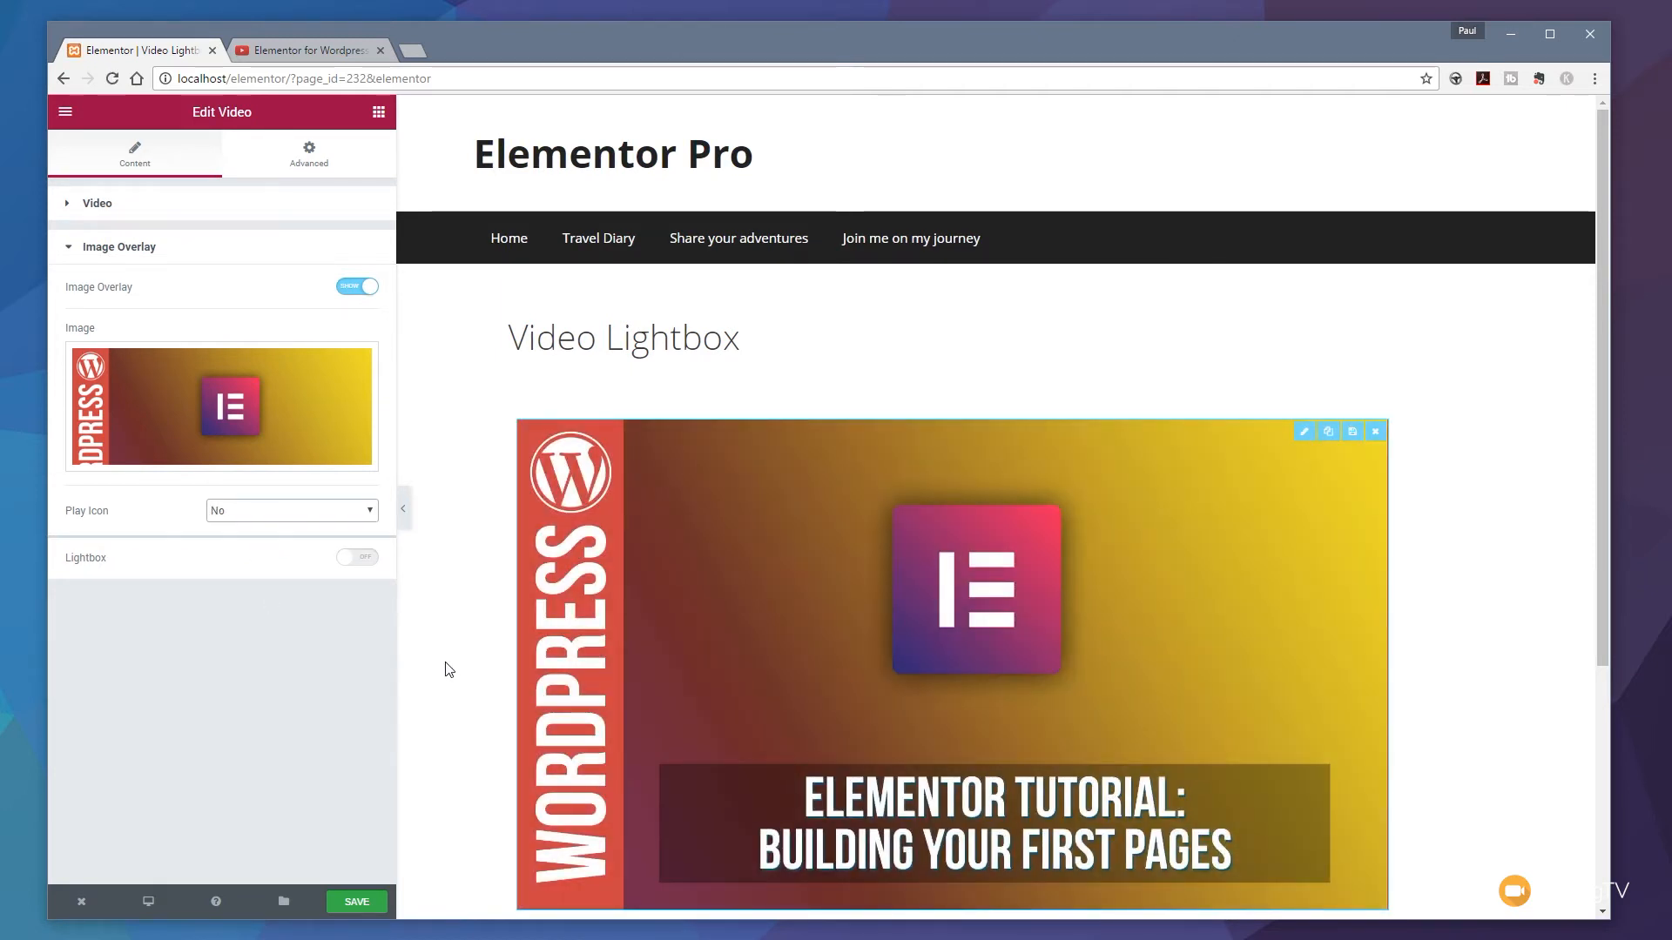
{"action": "left_click", "coordinate": [366, 511]}
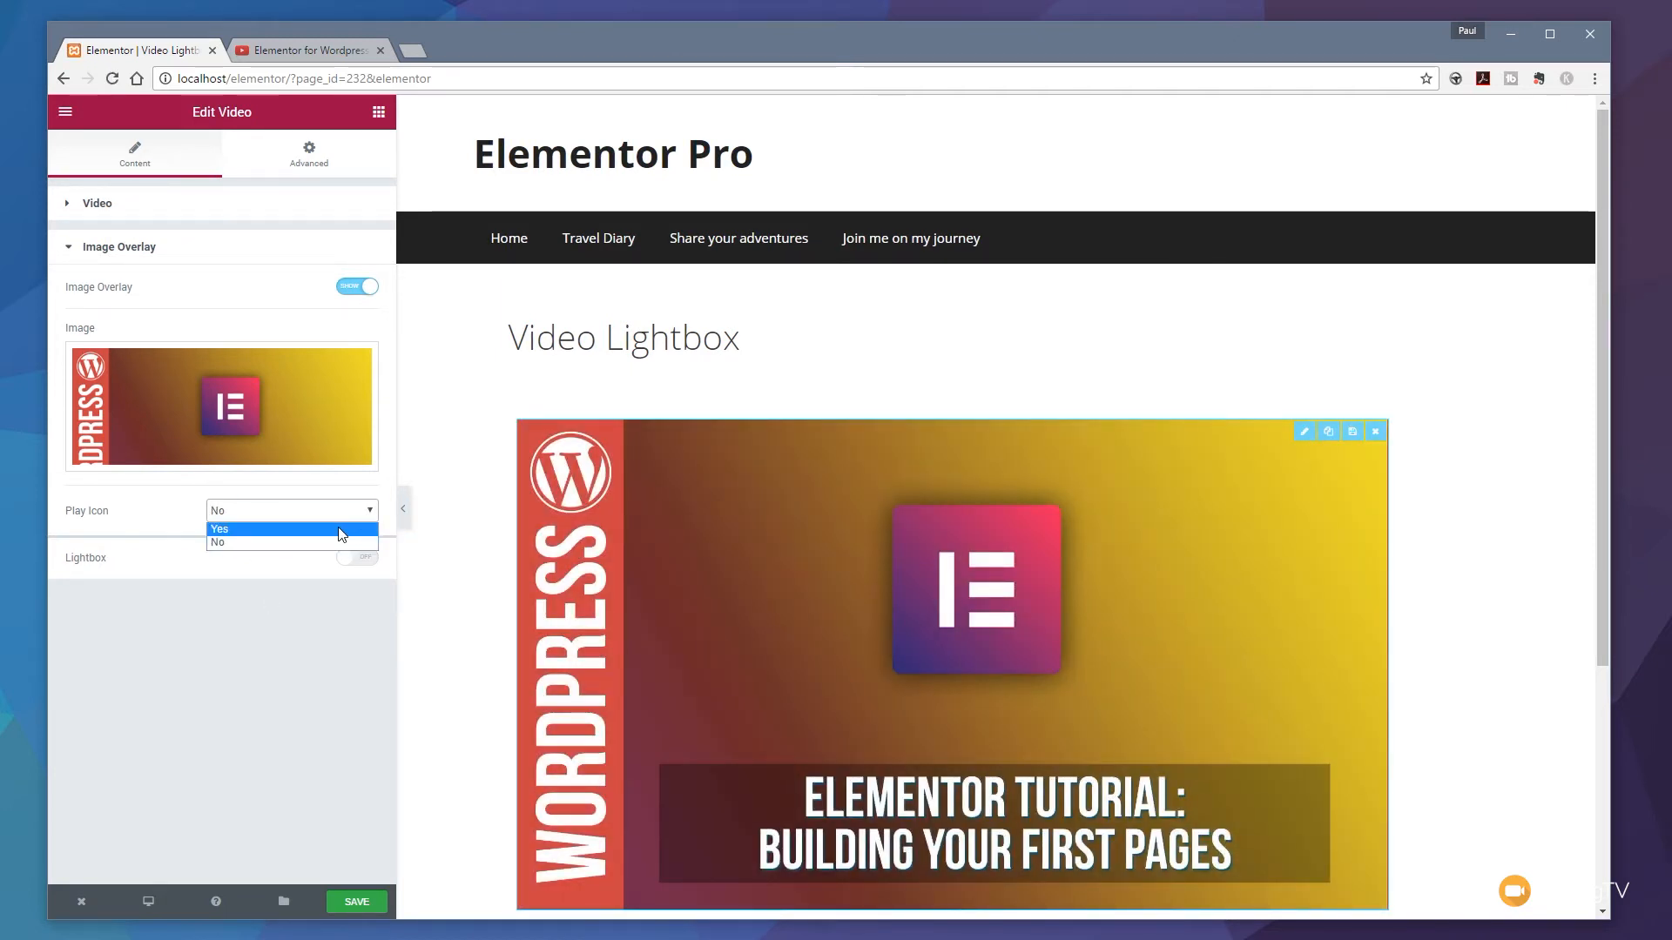
{"action": "left_click", "coordinate": [341, 530]}
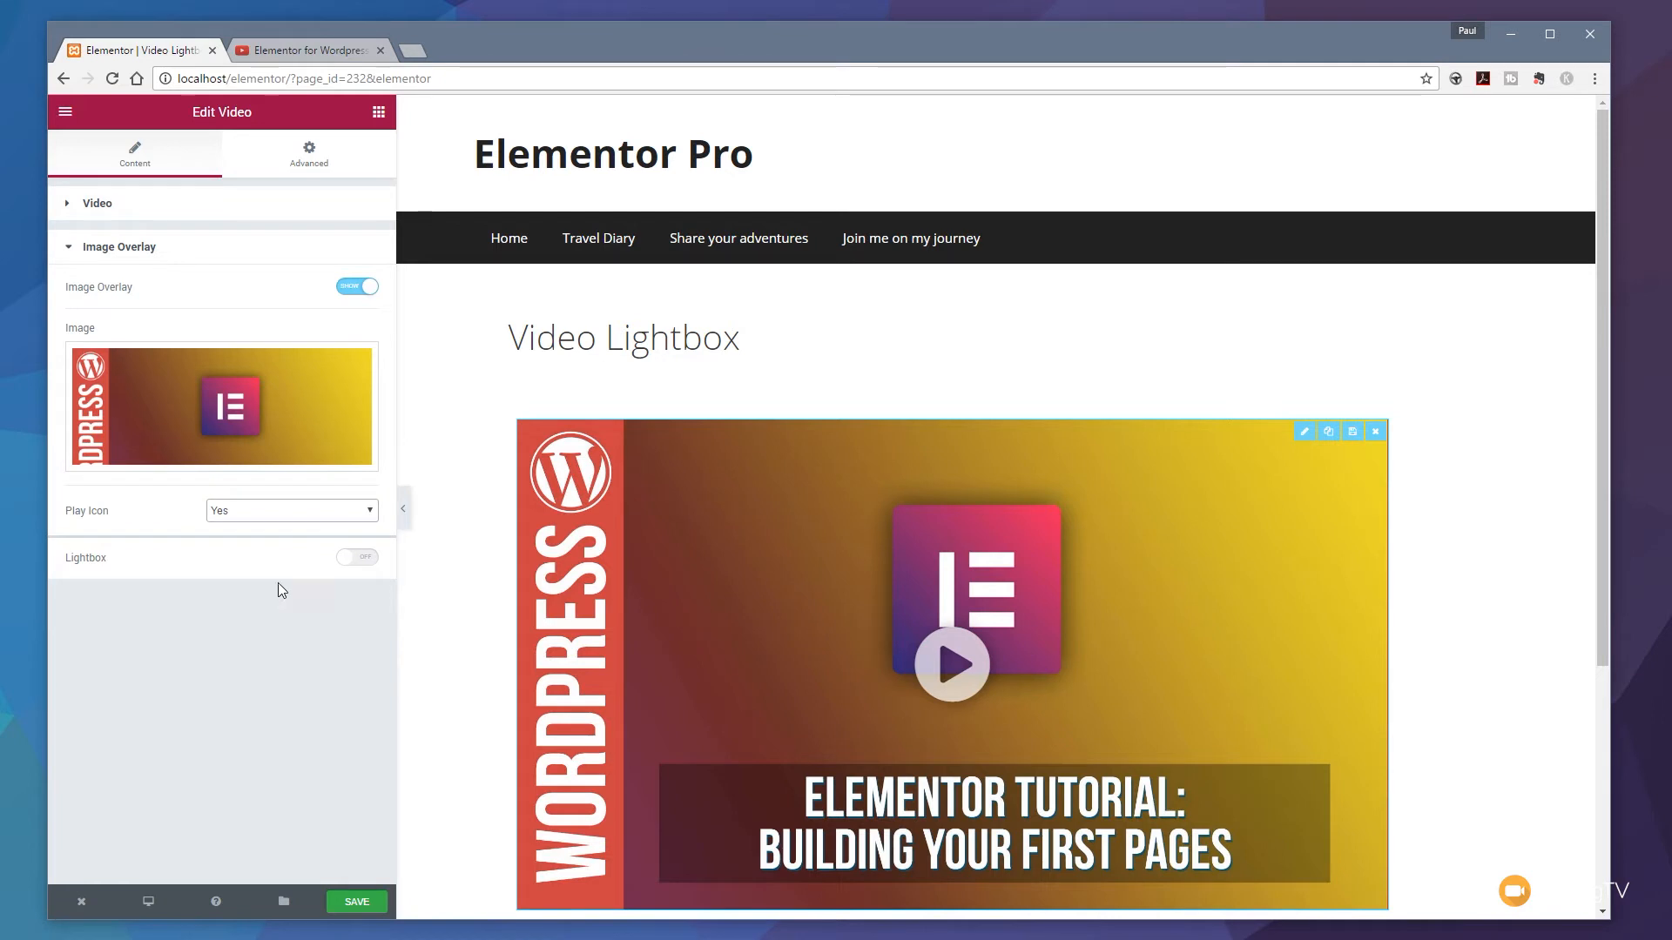
Turn Lightbox on, preview the video in its lightbox and pause it at the start.
{"action": "left_click", "coordinate": [359, 557]}
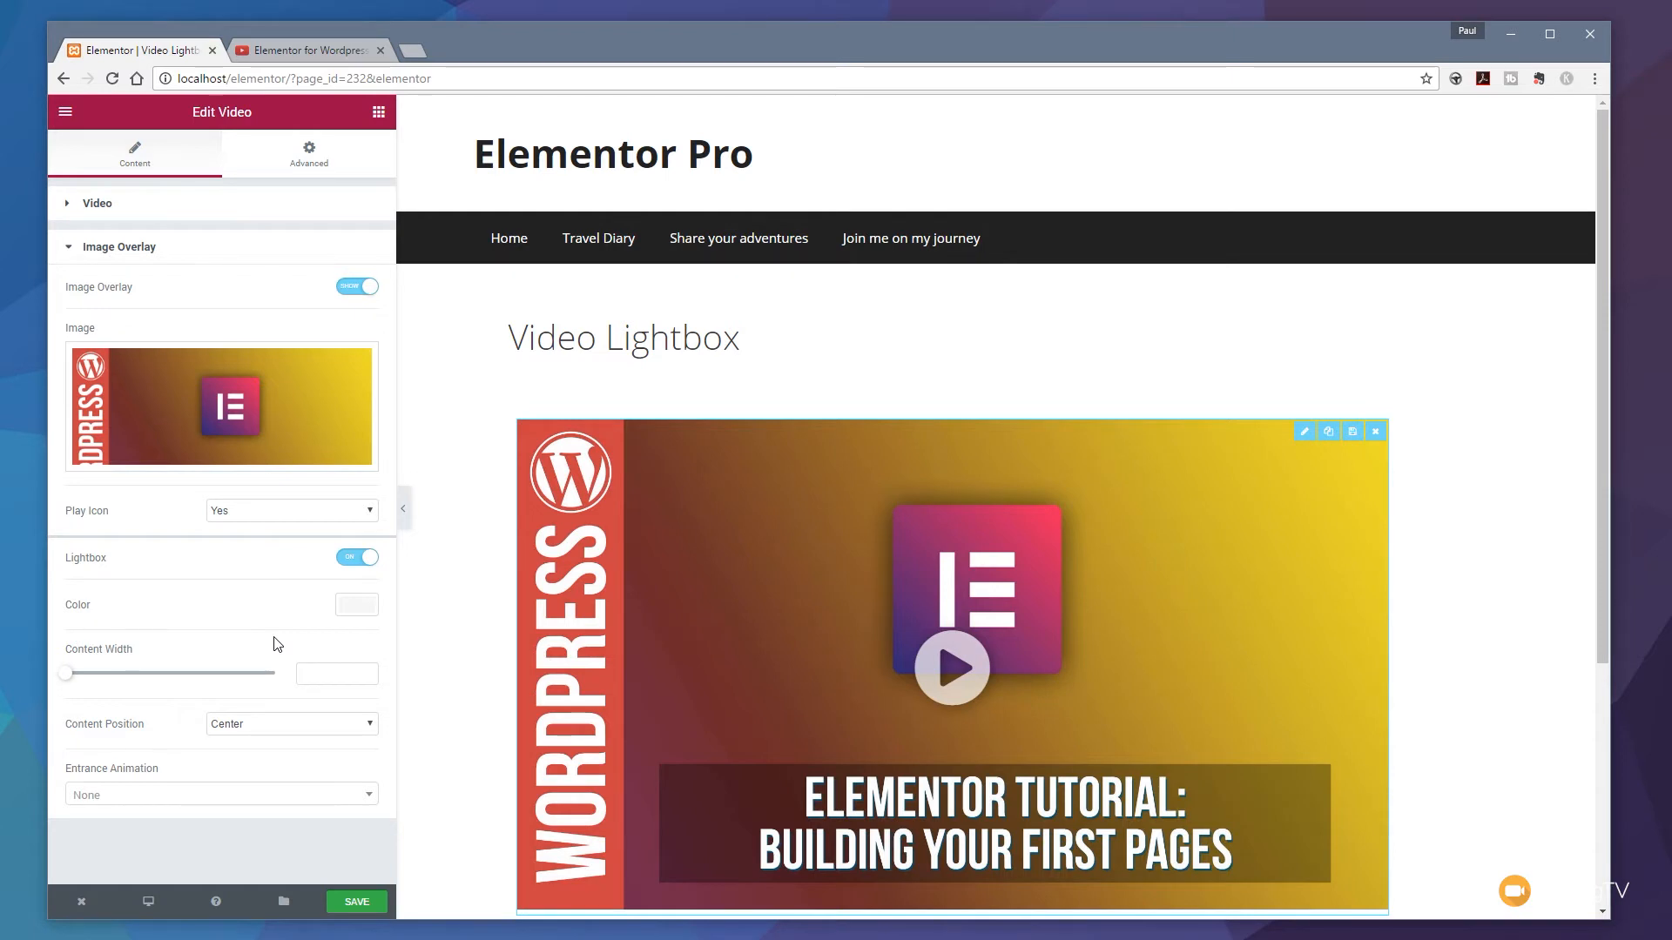
{"action": "mouse_move", "coordinate": [745, 608]}
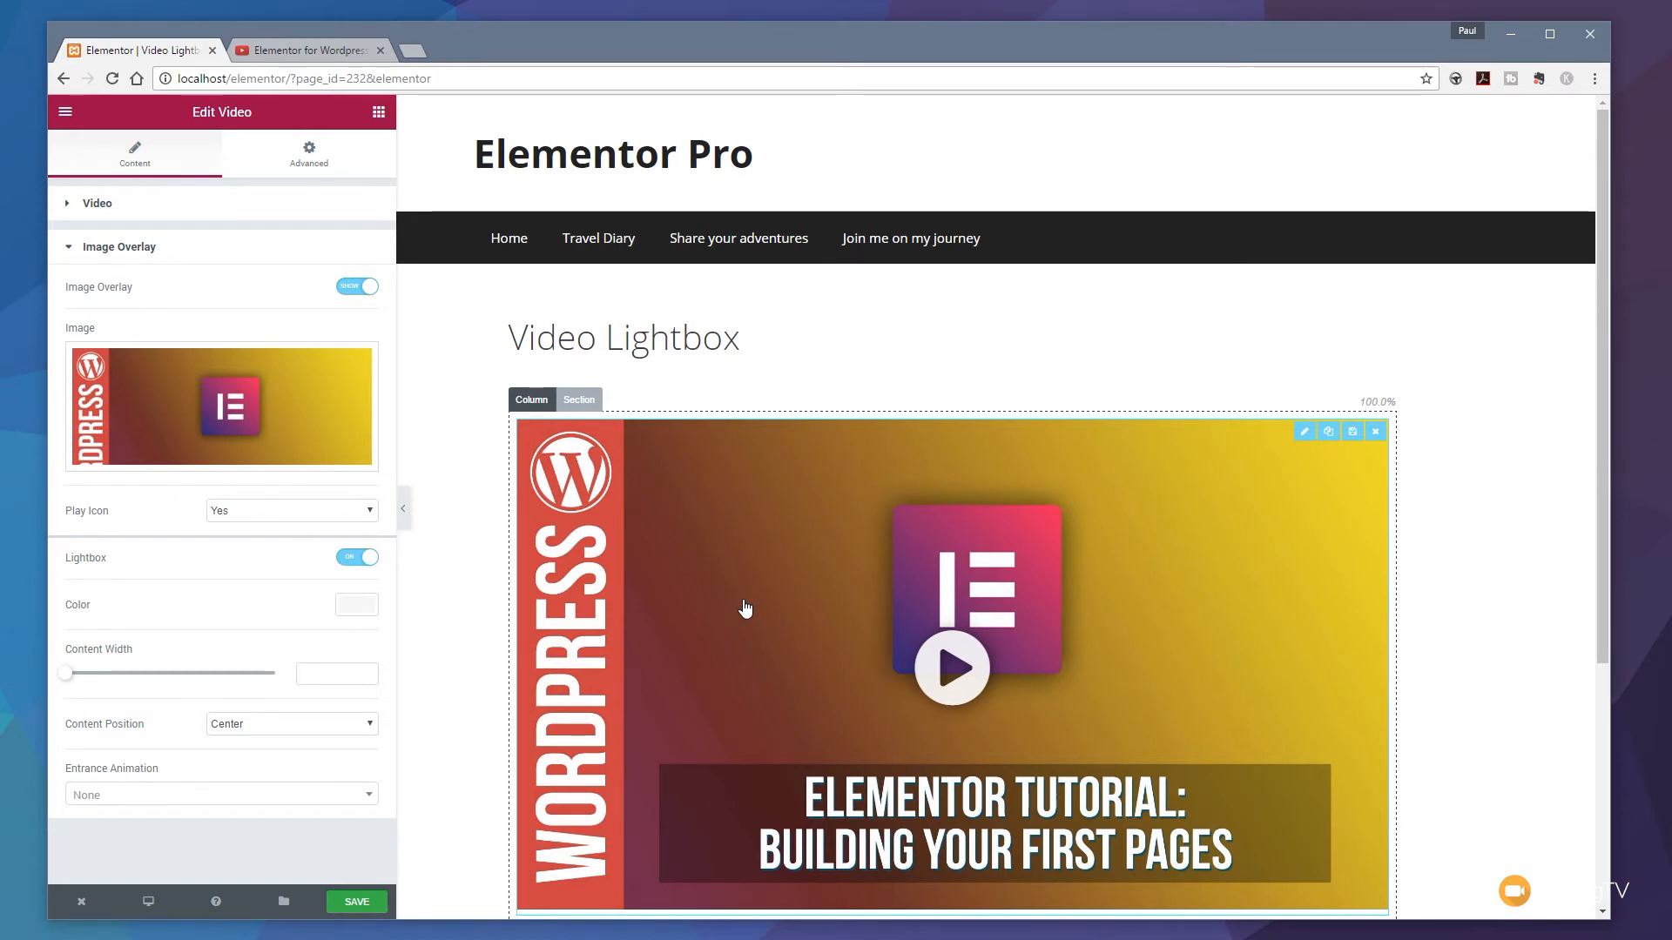
{"action": "left_click", "coordinate": [745, 609]}
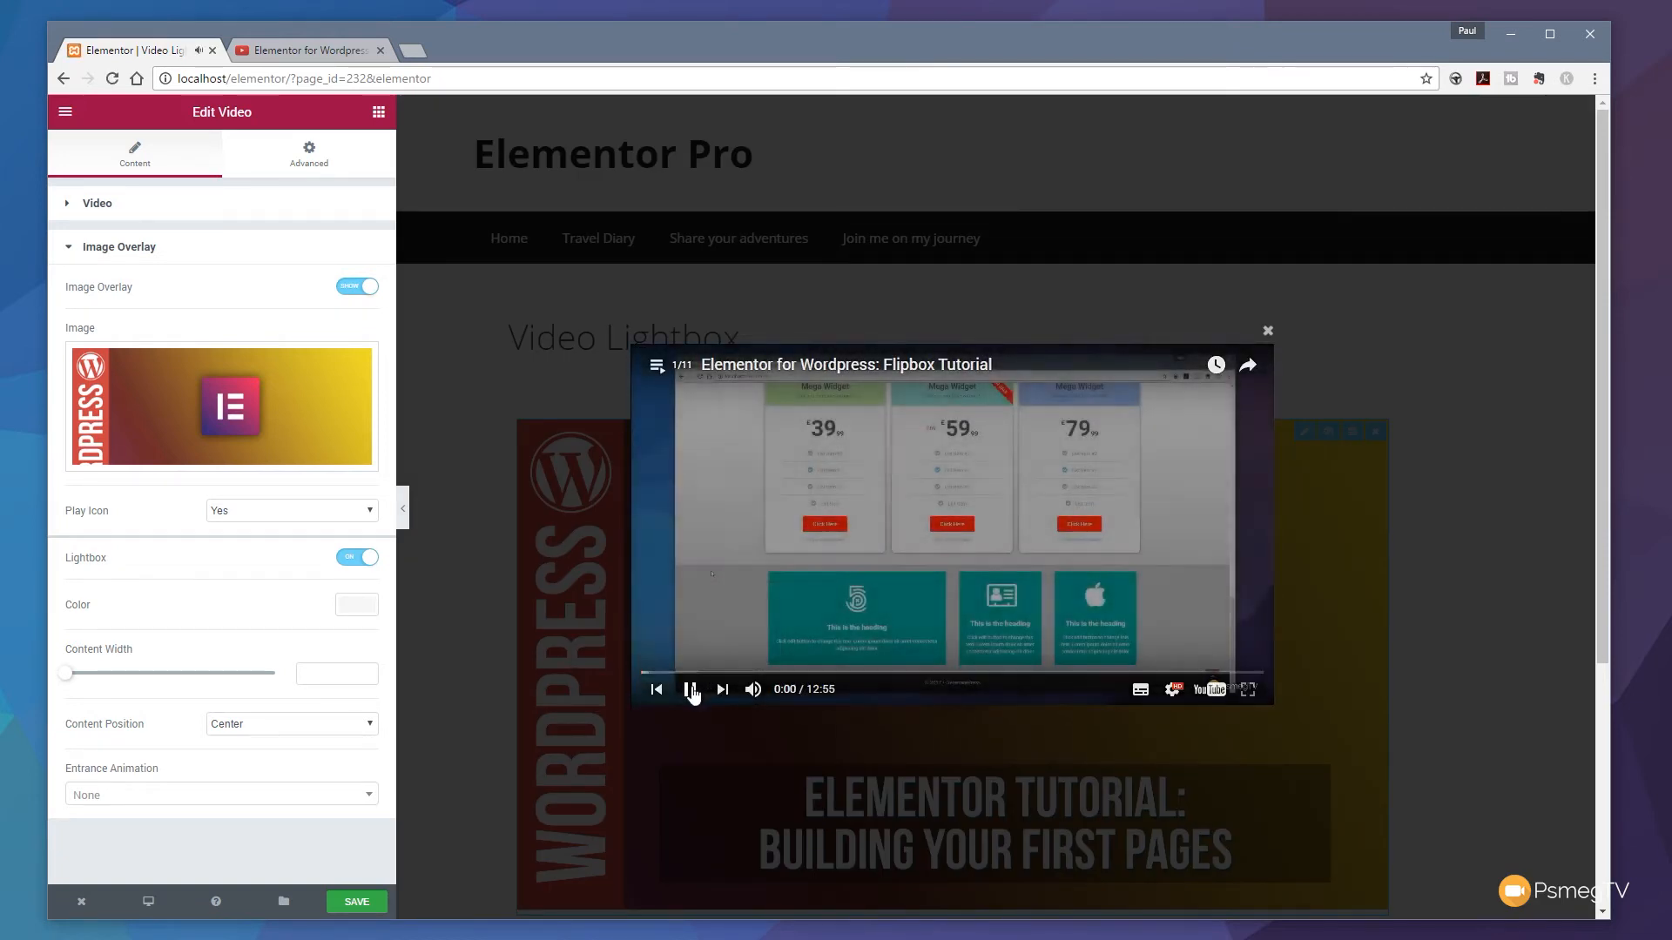
{"action": "left_click", "coordinate": [689, 691]}
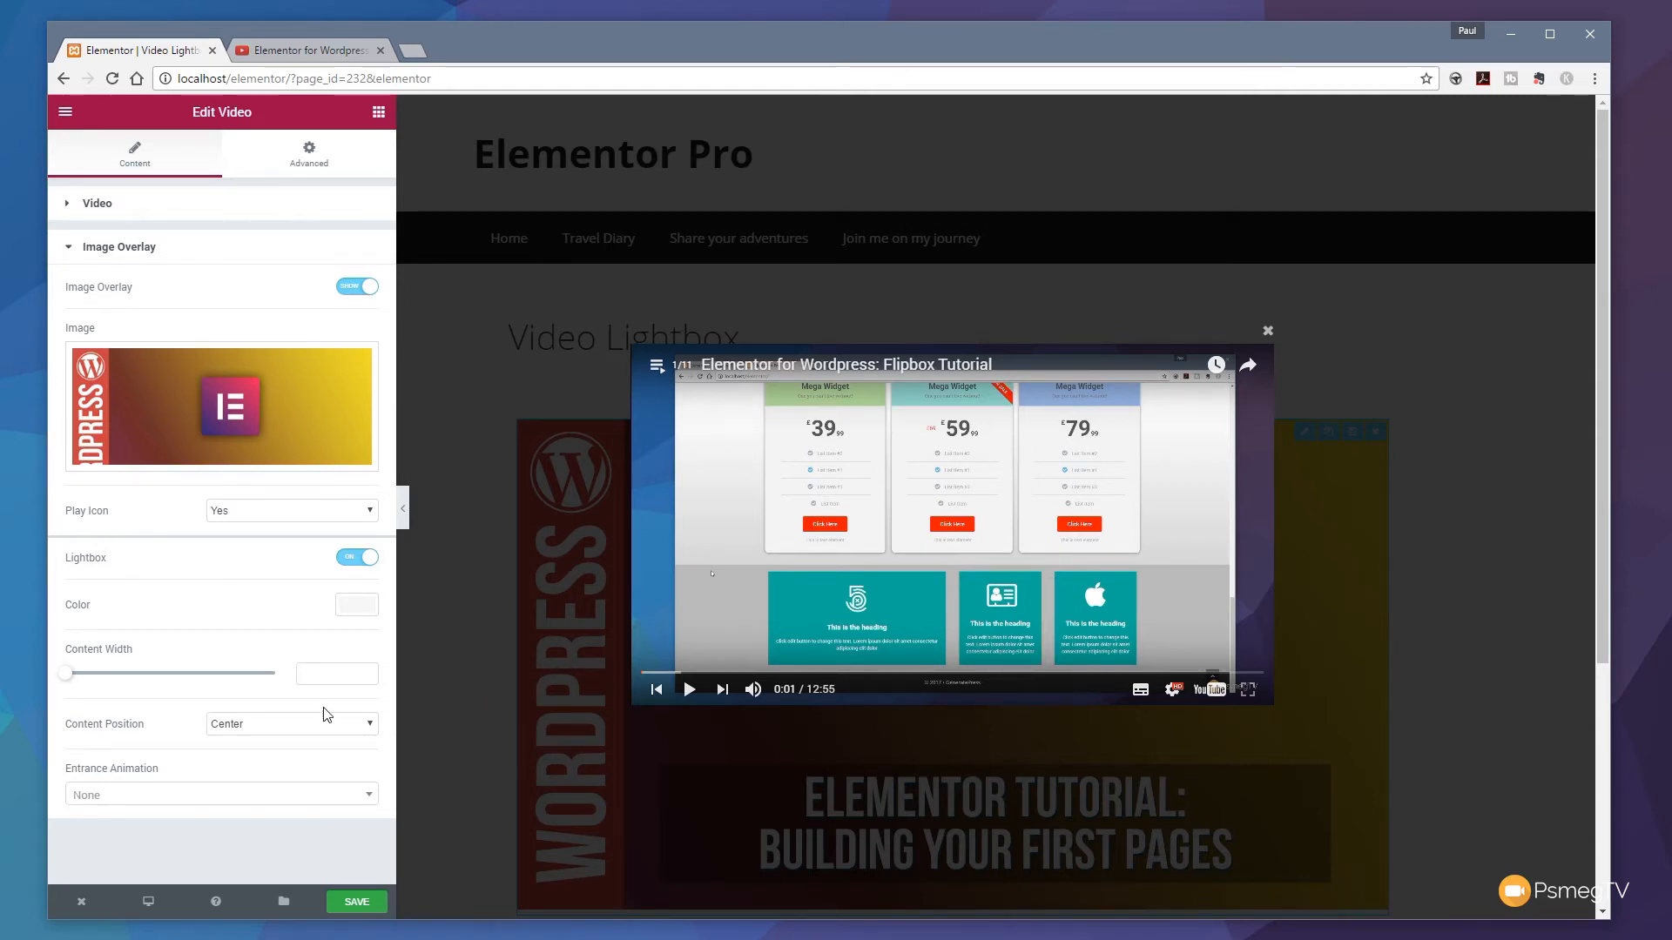
Set the lightbox color to black at 0.8 opacity after trying green and cyan.
{"action": "left_click", "coordinate": [355, 605]}
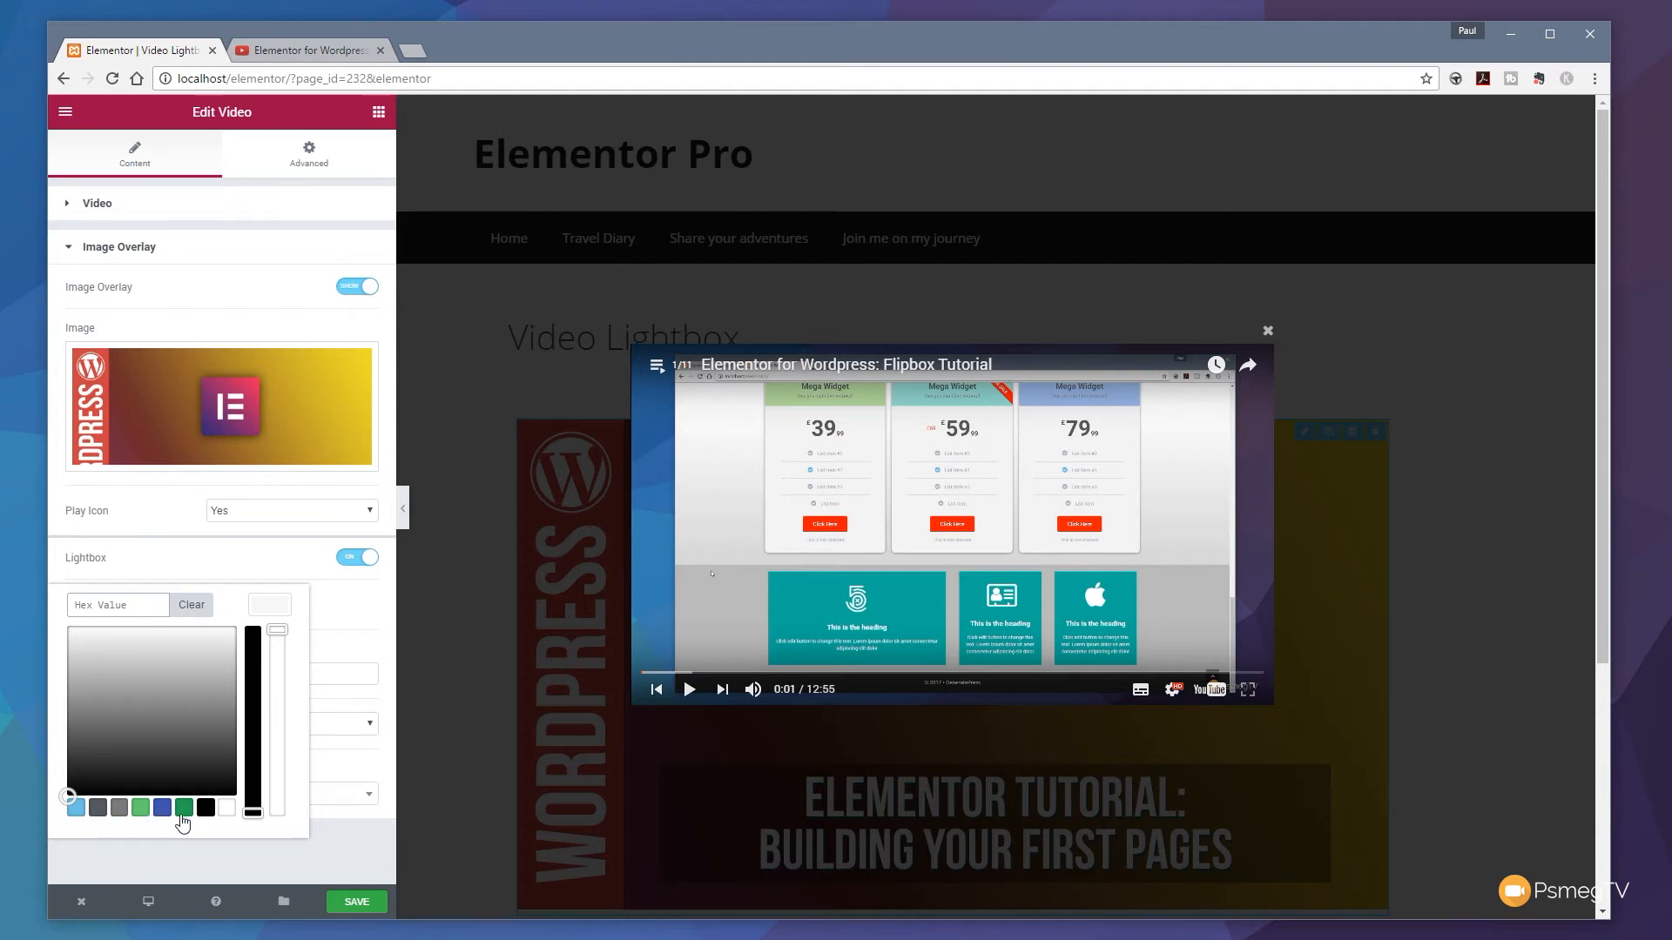
{"action": "left_click_drag", "start_coordinate": [256, 812], "coordinate": [251, 702]}
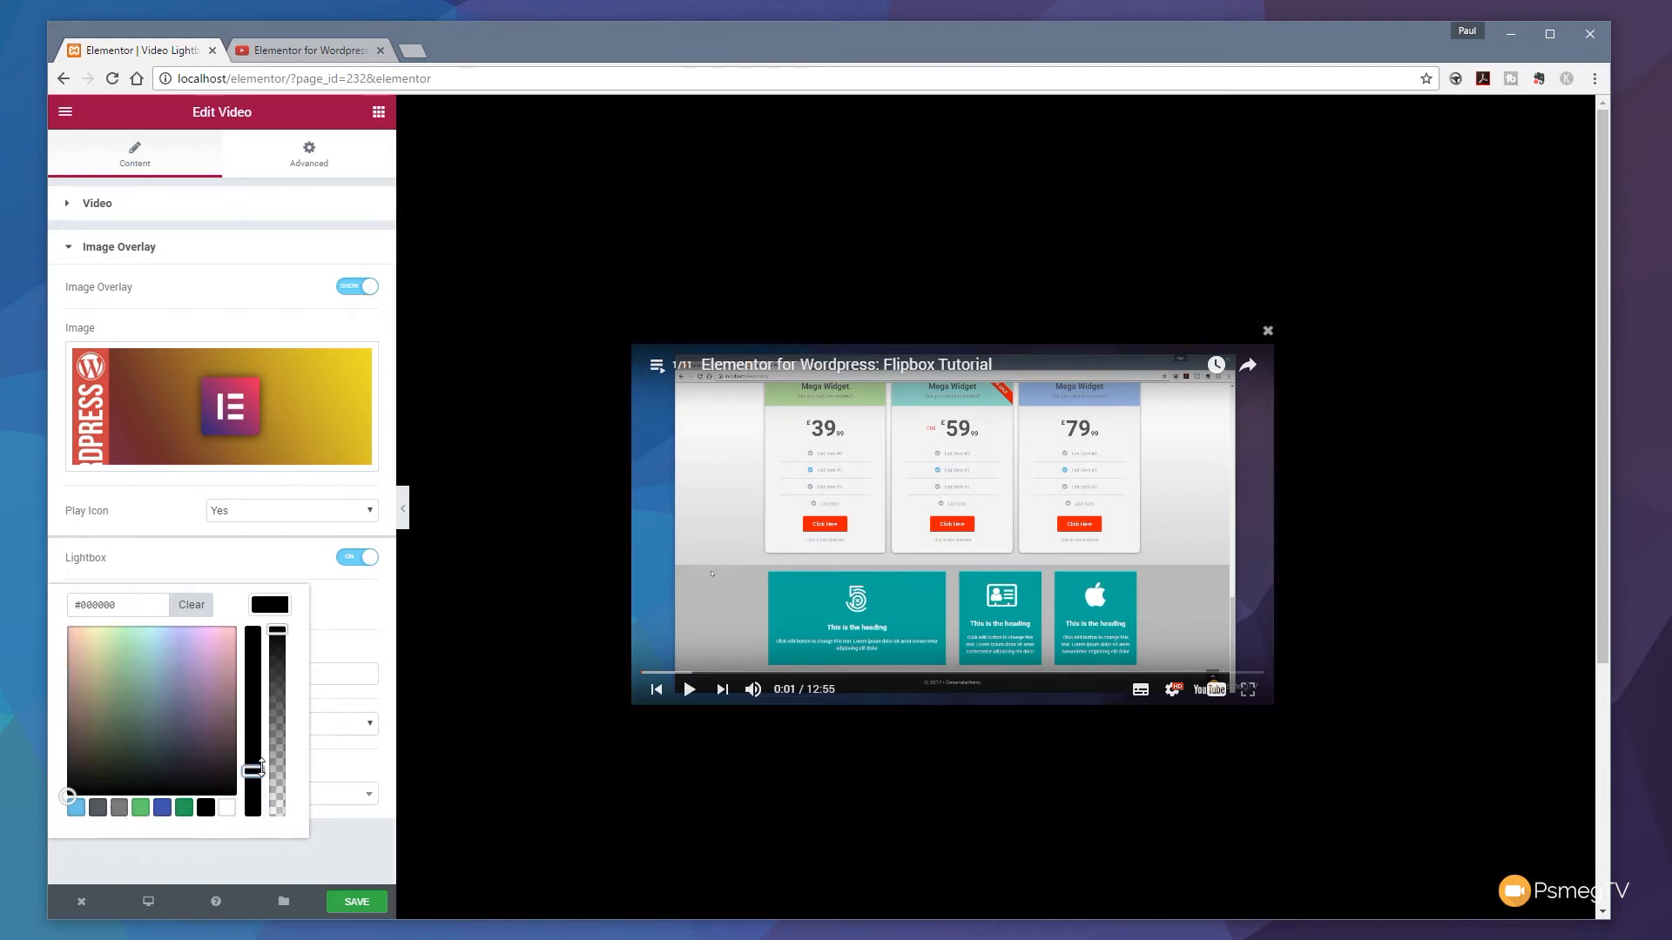
{"action": "left_click", "coordinate": [140, 646]}
{"action": "left_click_drag", "start_coordinate": [140, 645], "coordinate": [153, 641]}
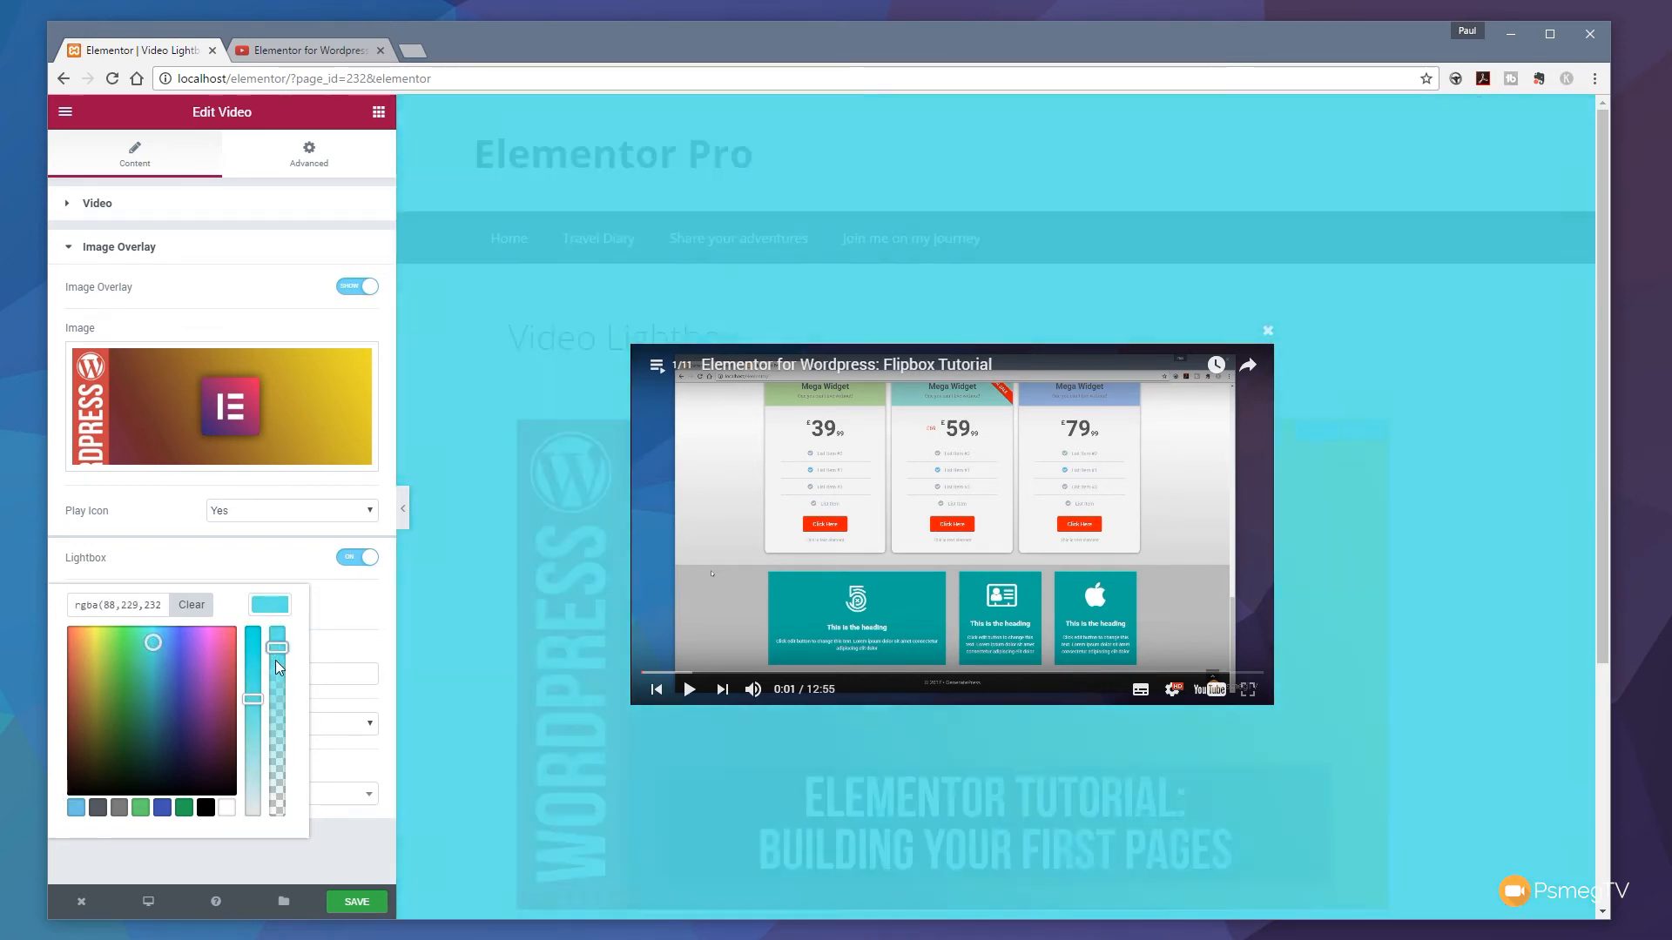
{"action": "left_click_drag", "start_coordinate": [277, 649], "coordinate": [277, 701]}
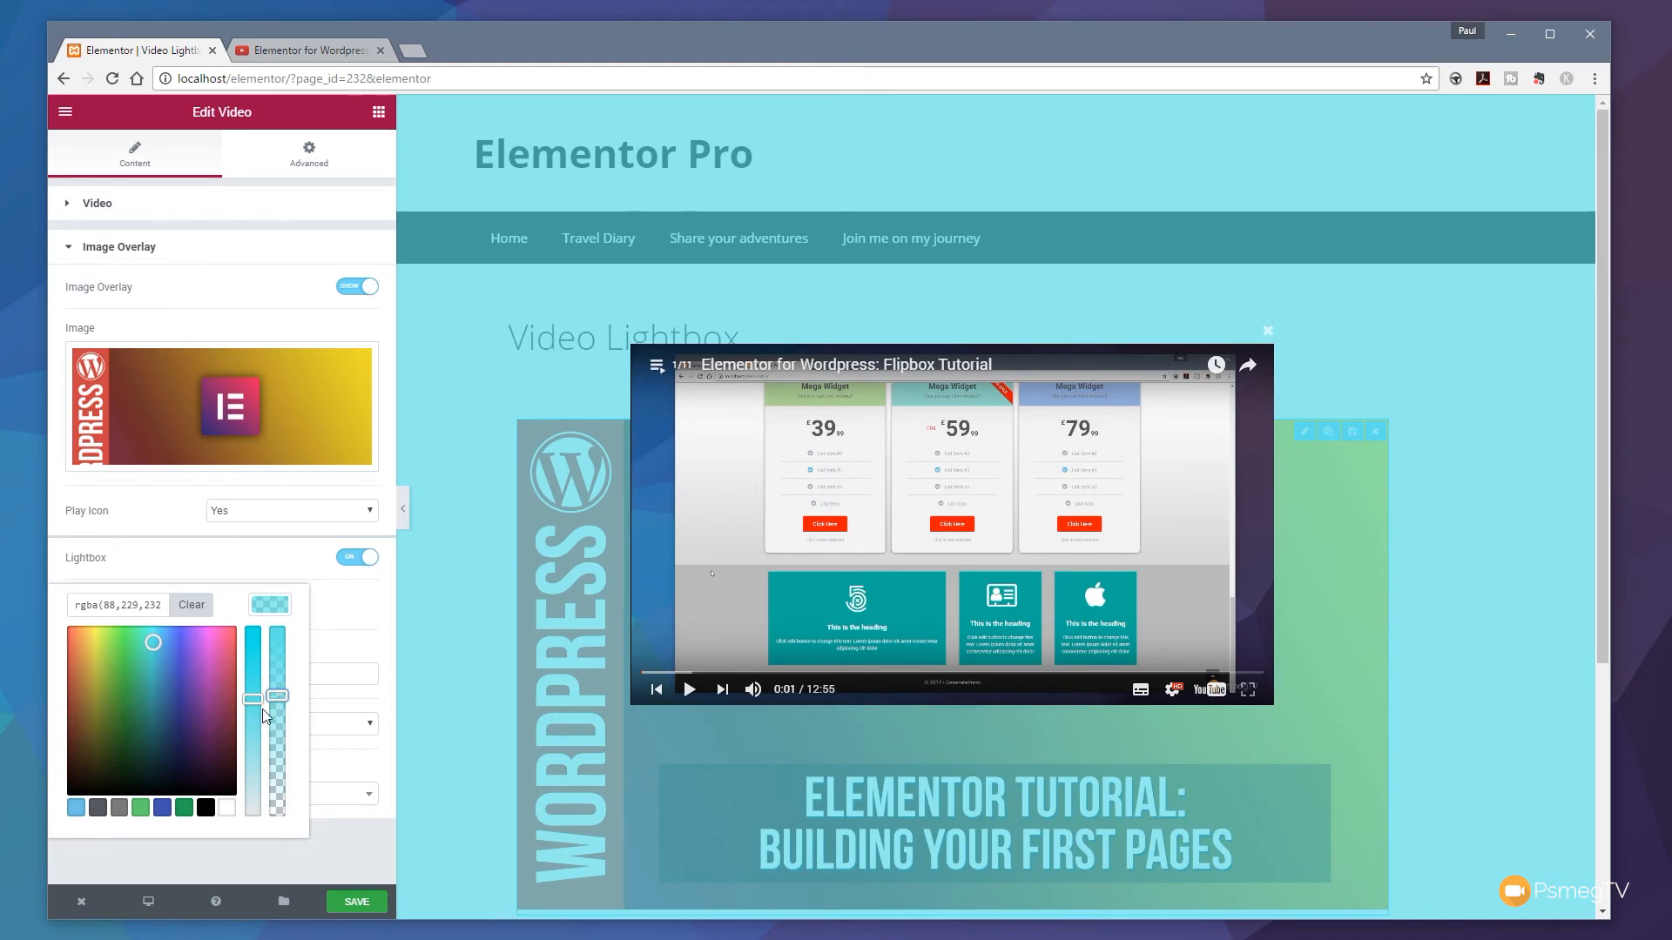
{"action": "mouse_move", "coordinate": [153, 642]}
{"action": "left_mouse_down"}
{"action": "mouse_move", "coordinate": [127, 661]}
{"action": "mouse_move", "coordinate": [179, 696]}
{"action": "mouse_move", "coordinate": [122, 770]}
{"action": "mouse_move", "coordinate": [68, 794]}
{"action": "left_mouse_up"}
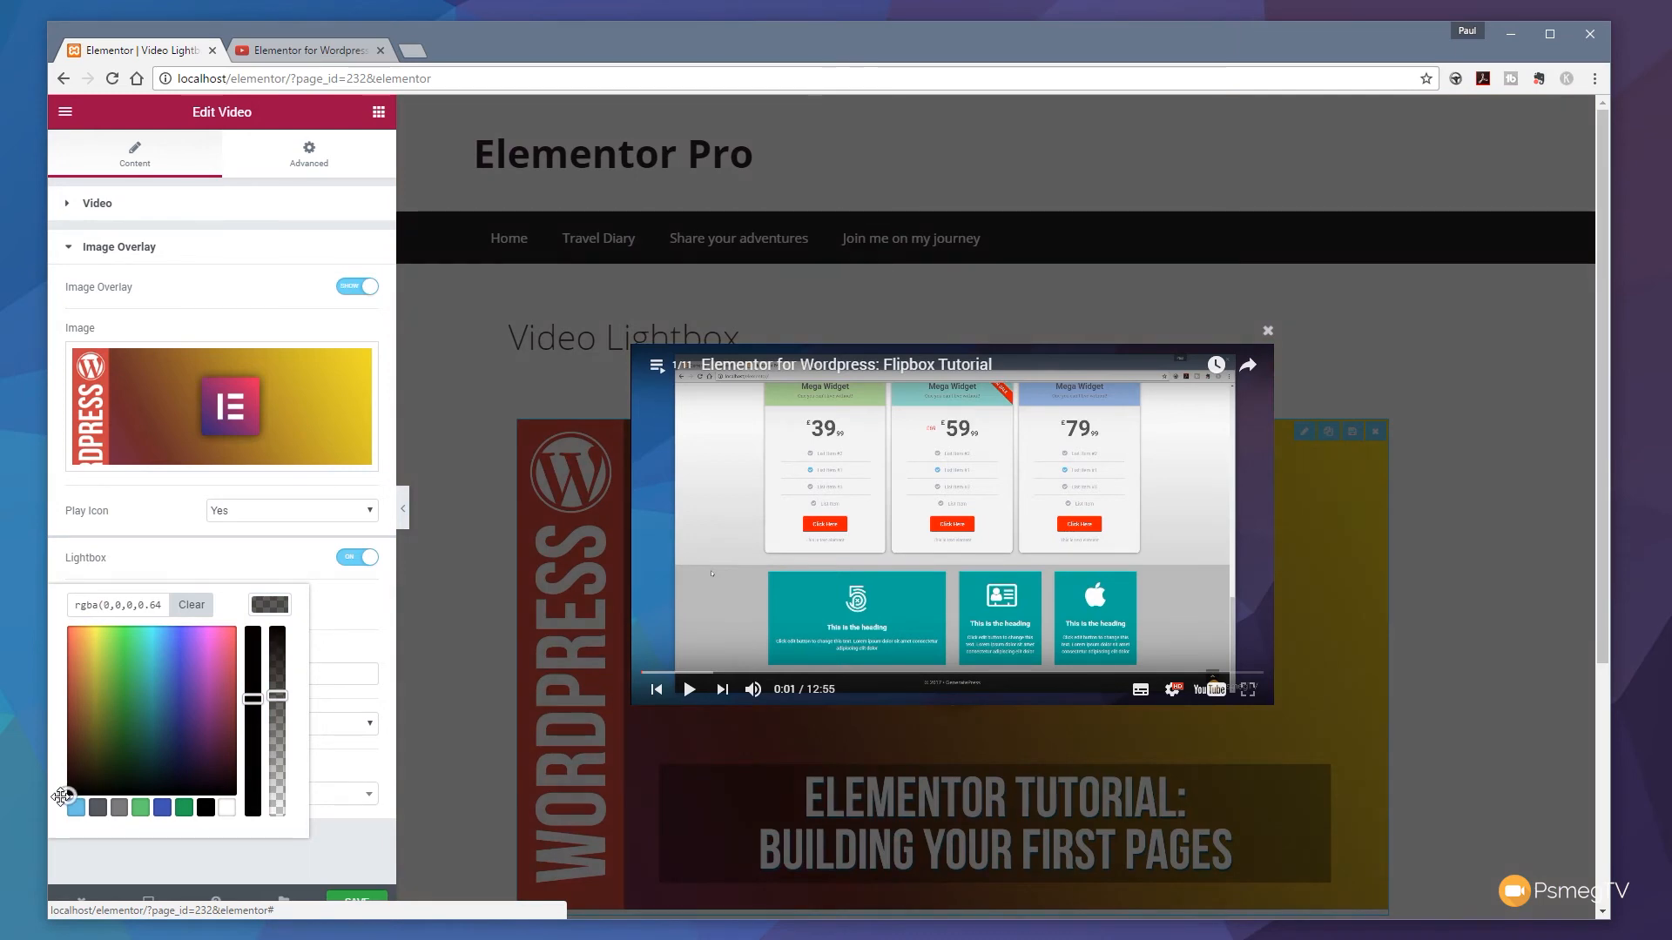
{"action": "left_click_drag", "start_coordinate": [275, 700], "coordinate": [276, 677]}
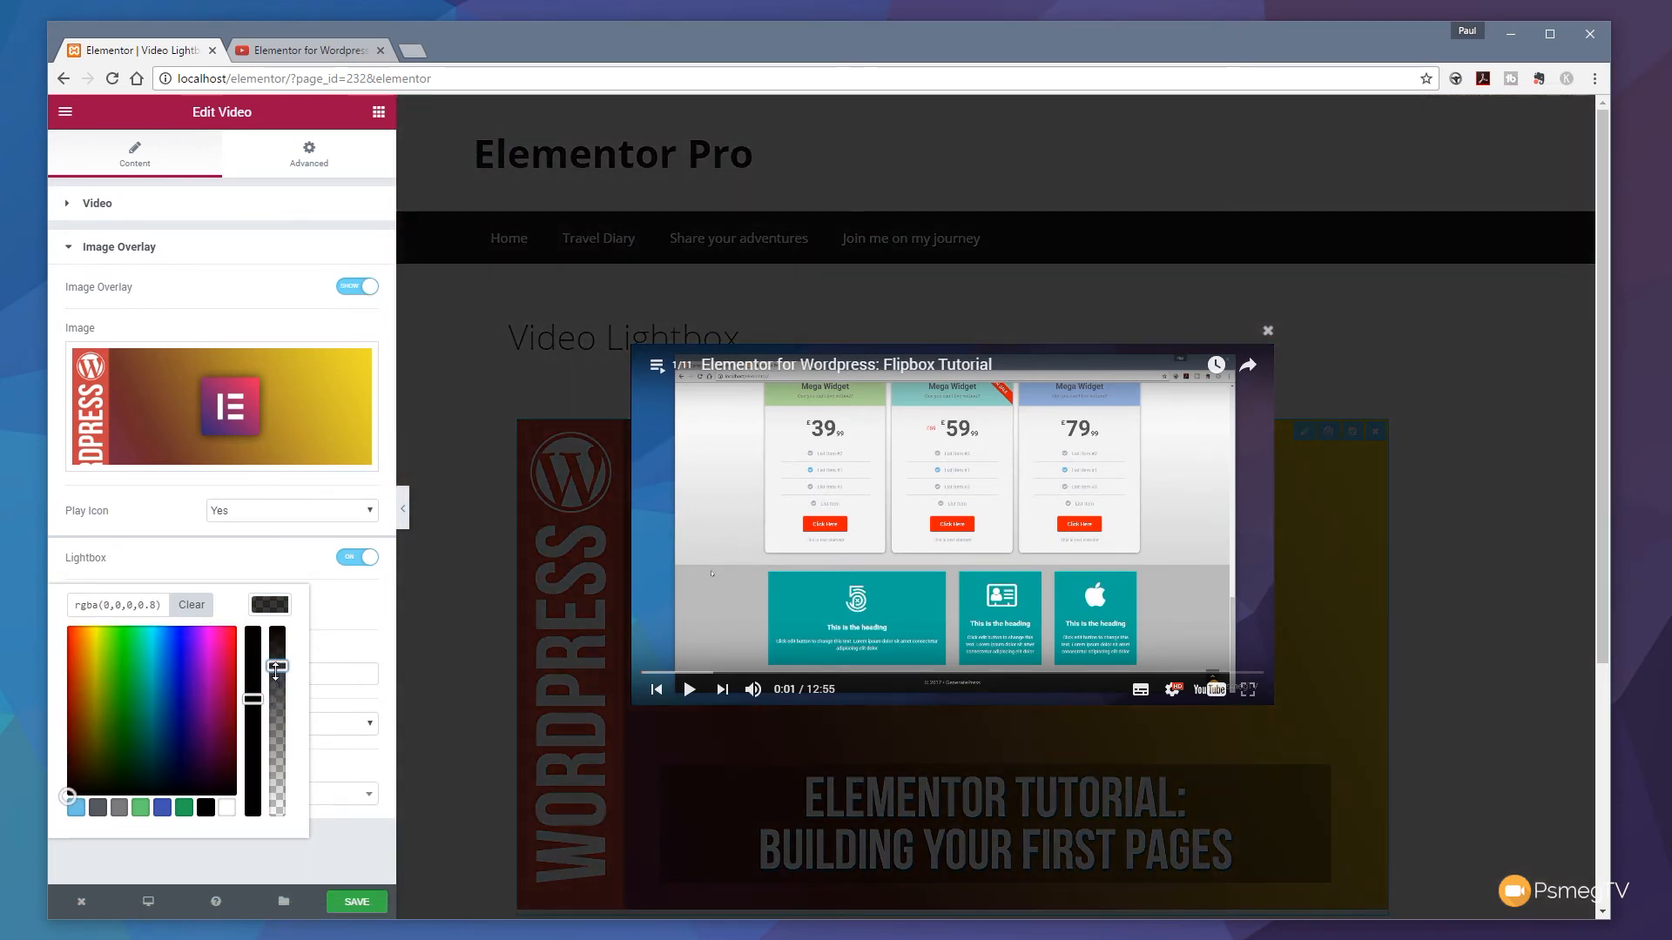
{"action": "left_click", "coordinate": [363, 609]}
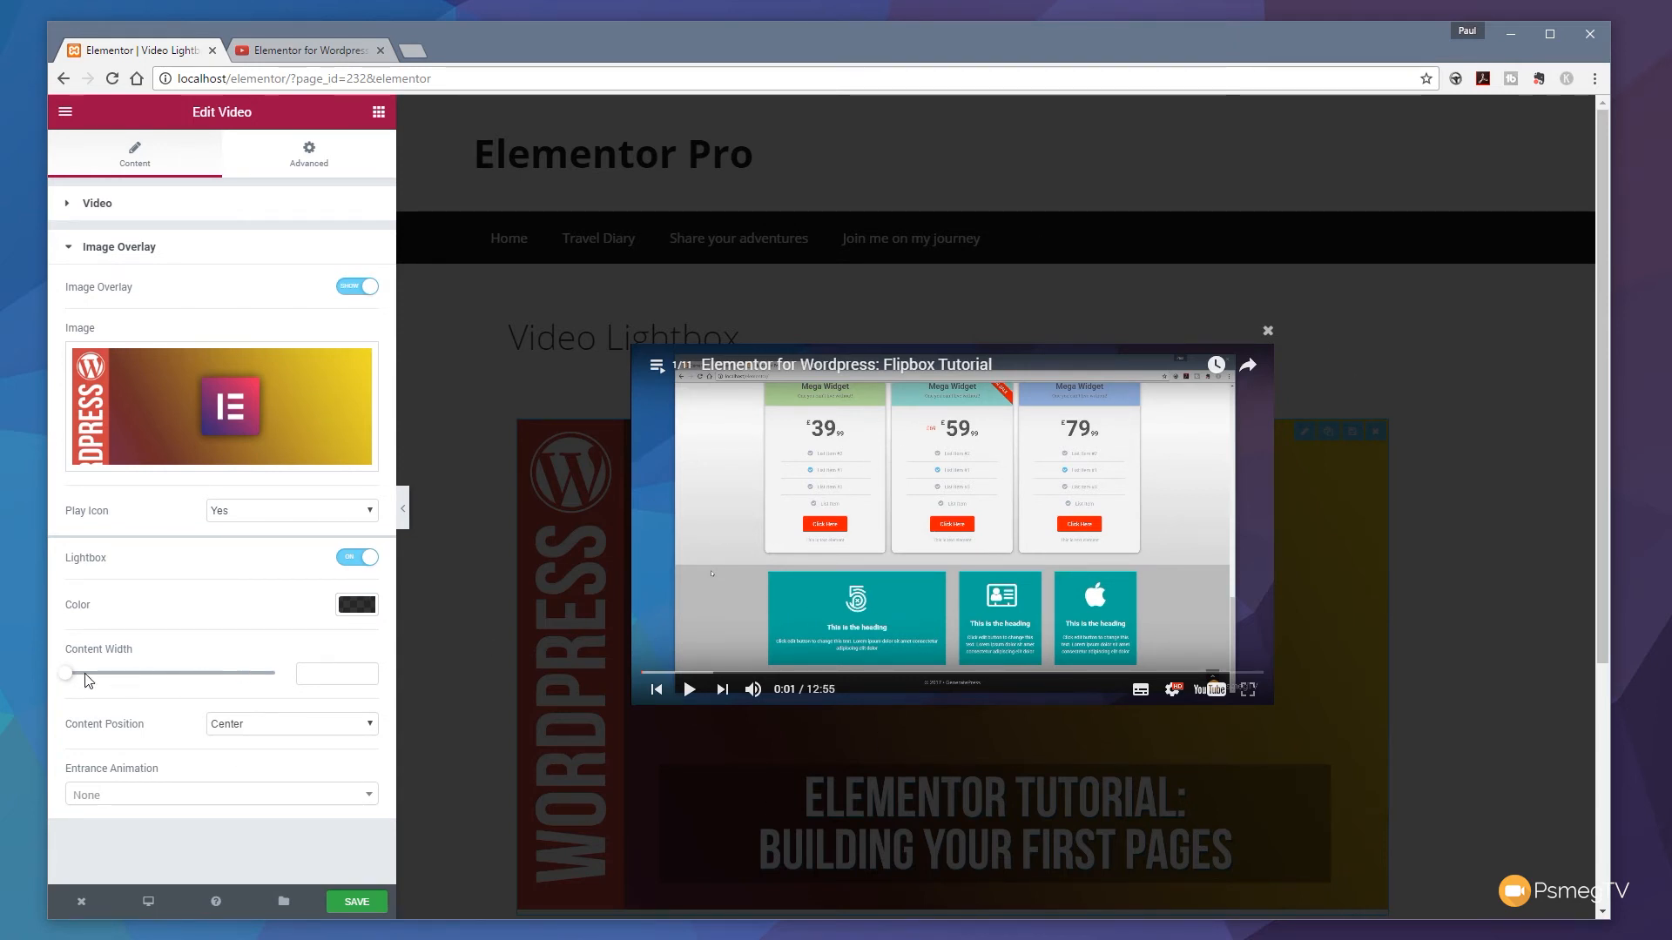
Set lightbox Content Width to 82 and keep Content Position at Center after trying Top.
{"action": "left_click_drag", "start_coordinate": [69, 676], "coordinate": [199, 685]}
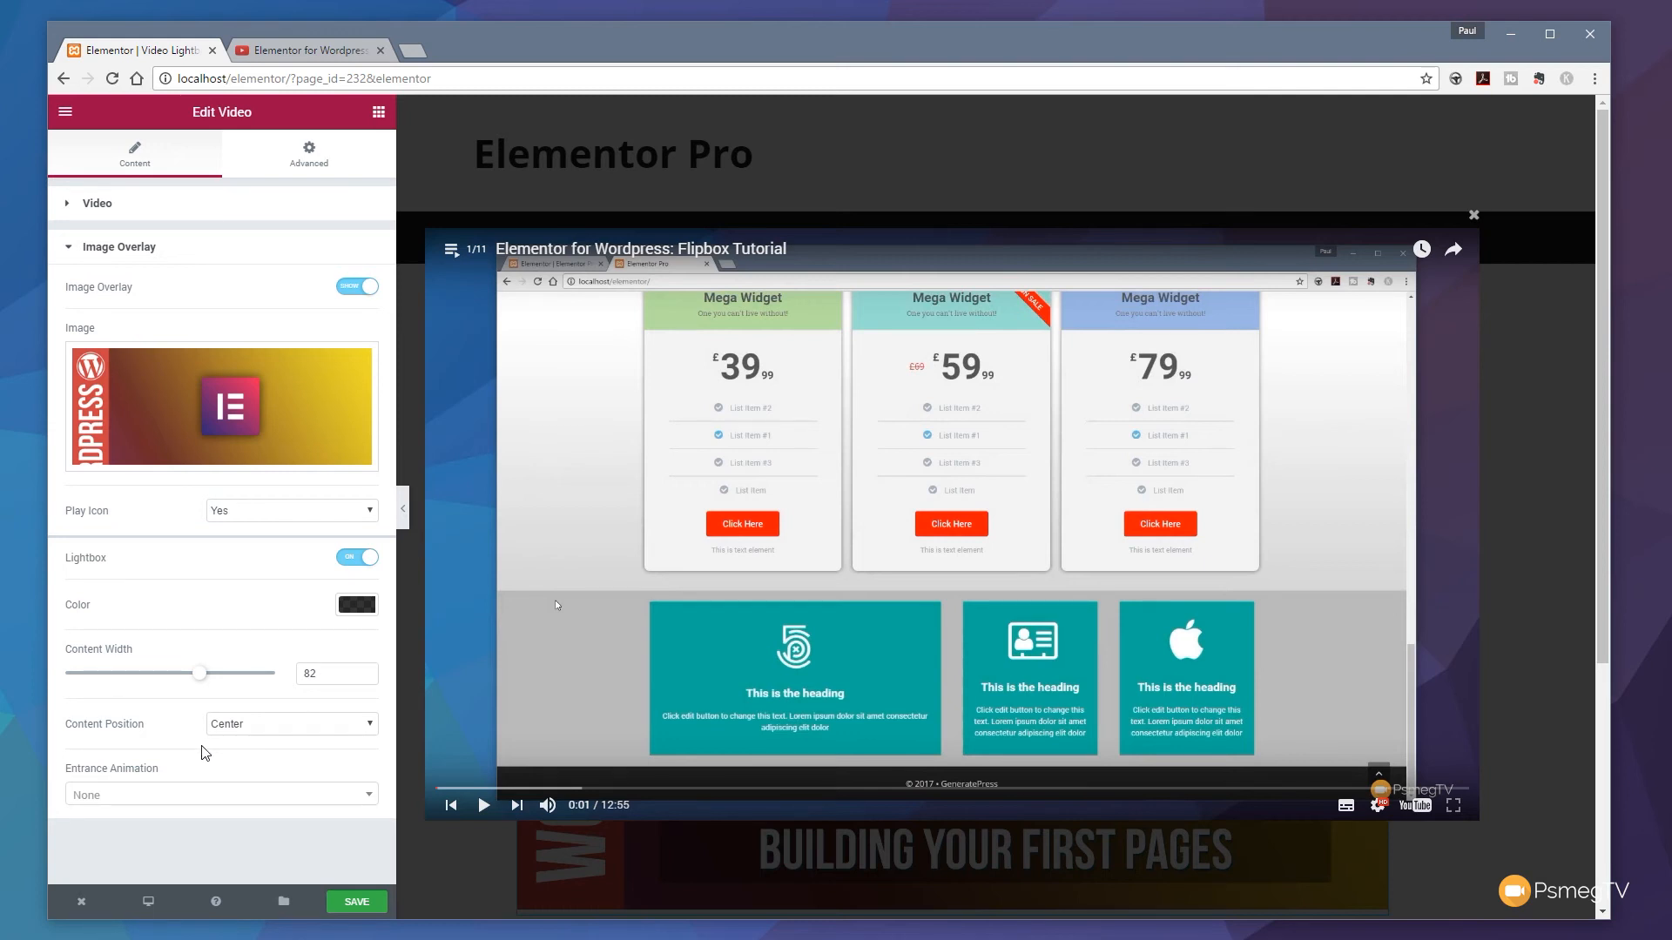
{"action": "left_click", "coordinate": [274, 727]}
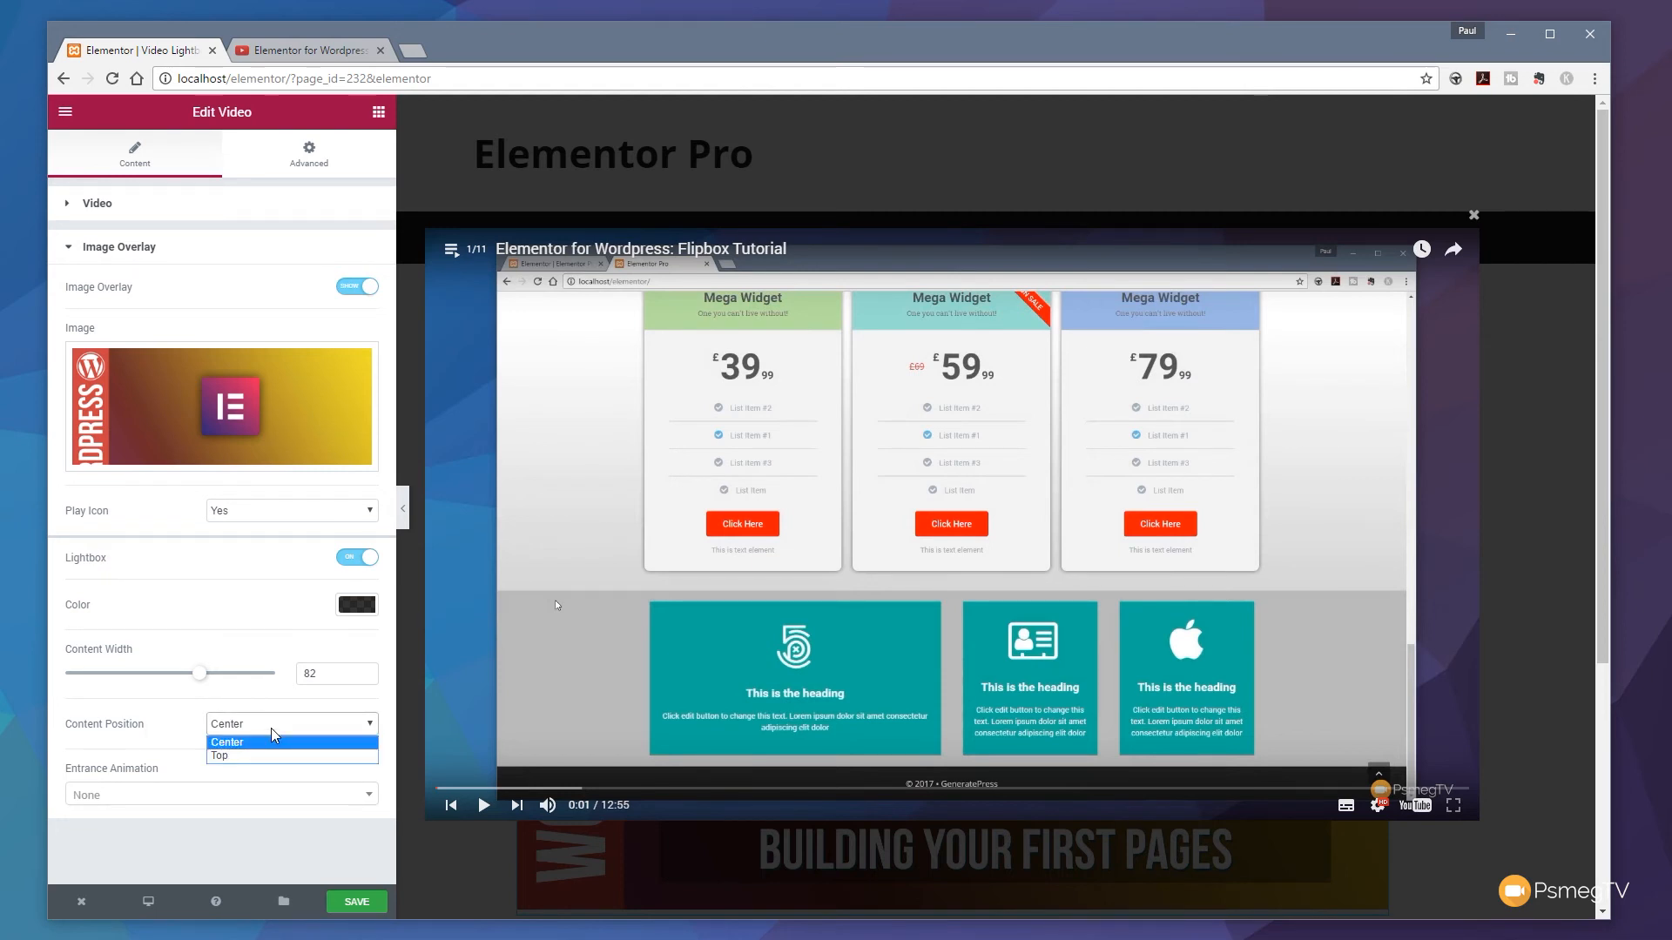
{"action": "left_click", "coordinate": [273, 757]}
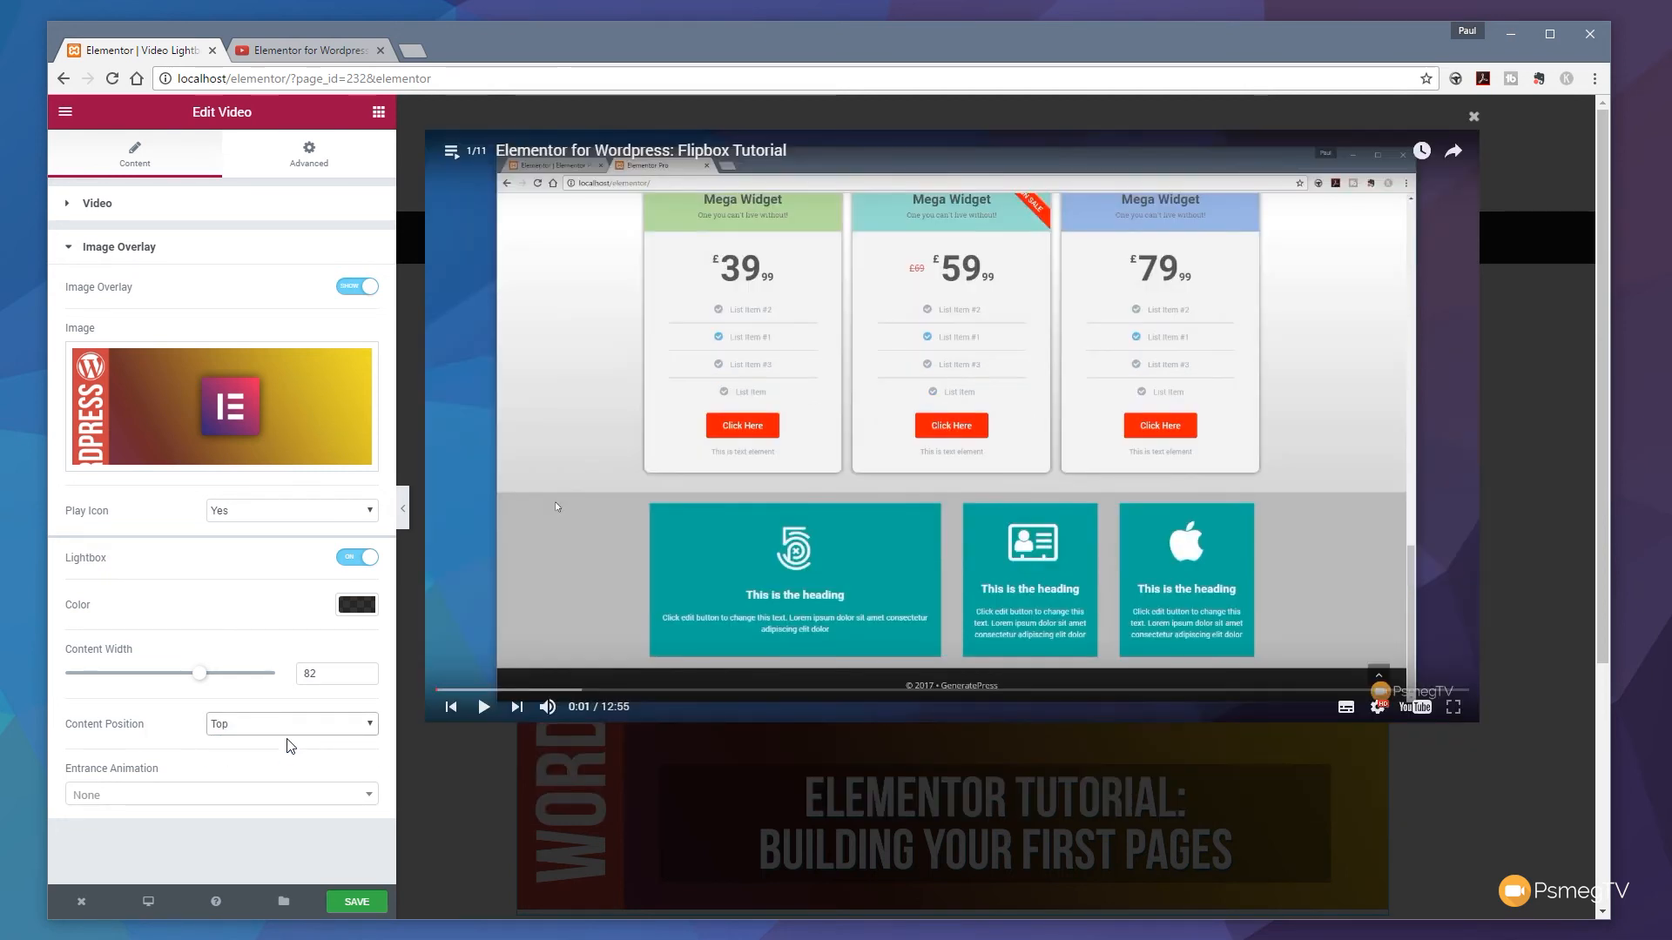
{"action": "left_click", "coordinate": [296, 727]}
{"action": "left_click", "coordinate": [285, 745]}
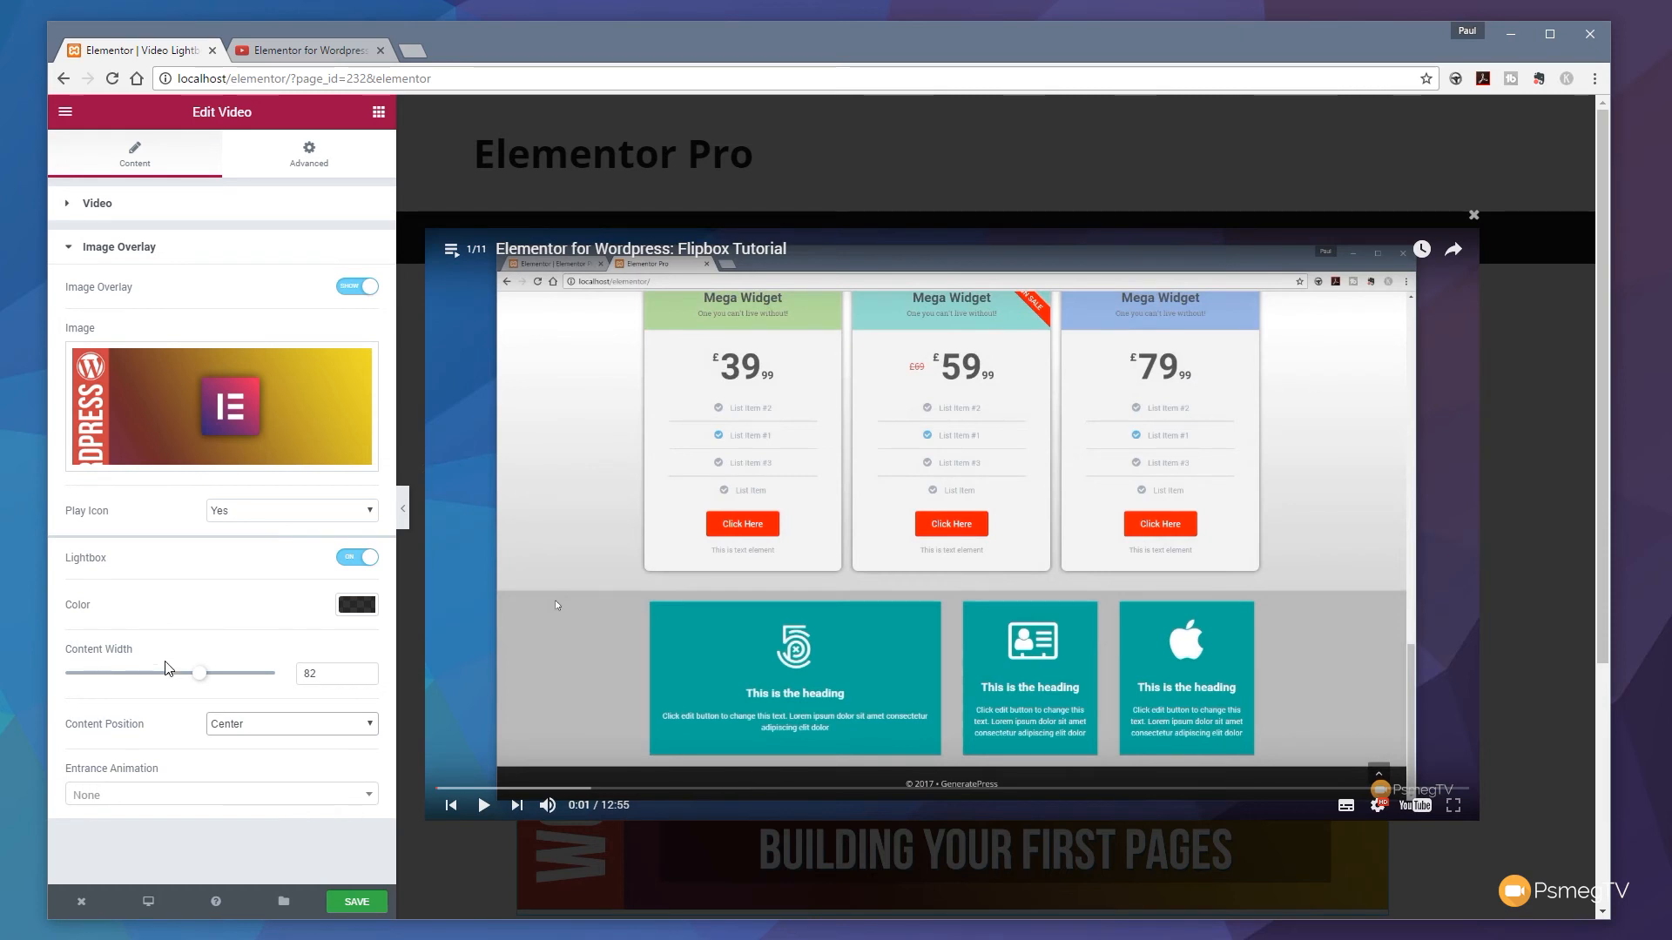
Choose Zoom In as the entrance animation after trying Rotate In and Rotate In Down Right.
{"action": "left_click", "coordinate": [236, 794]}
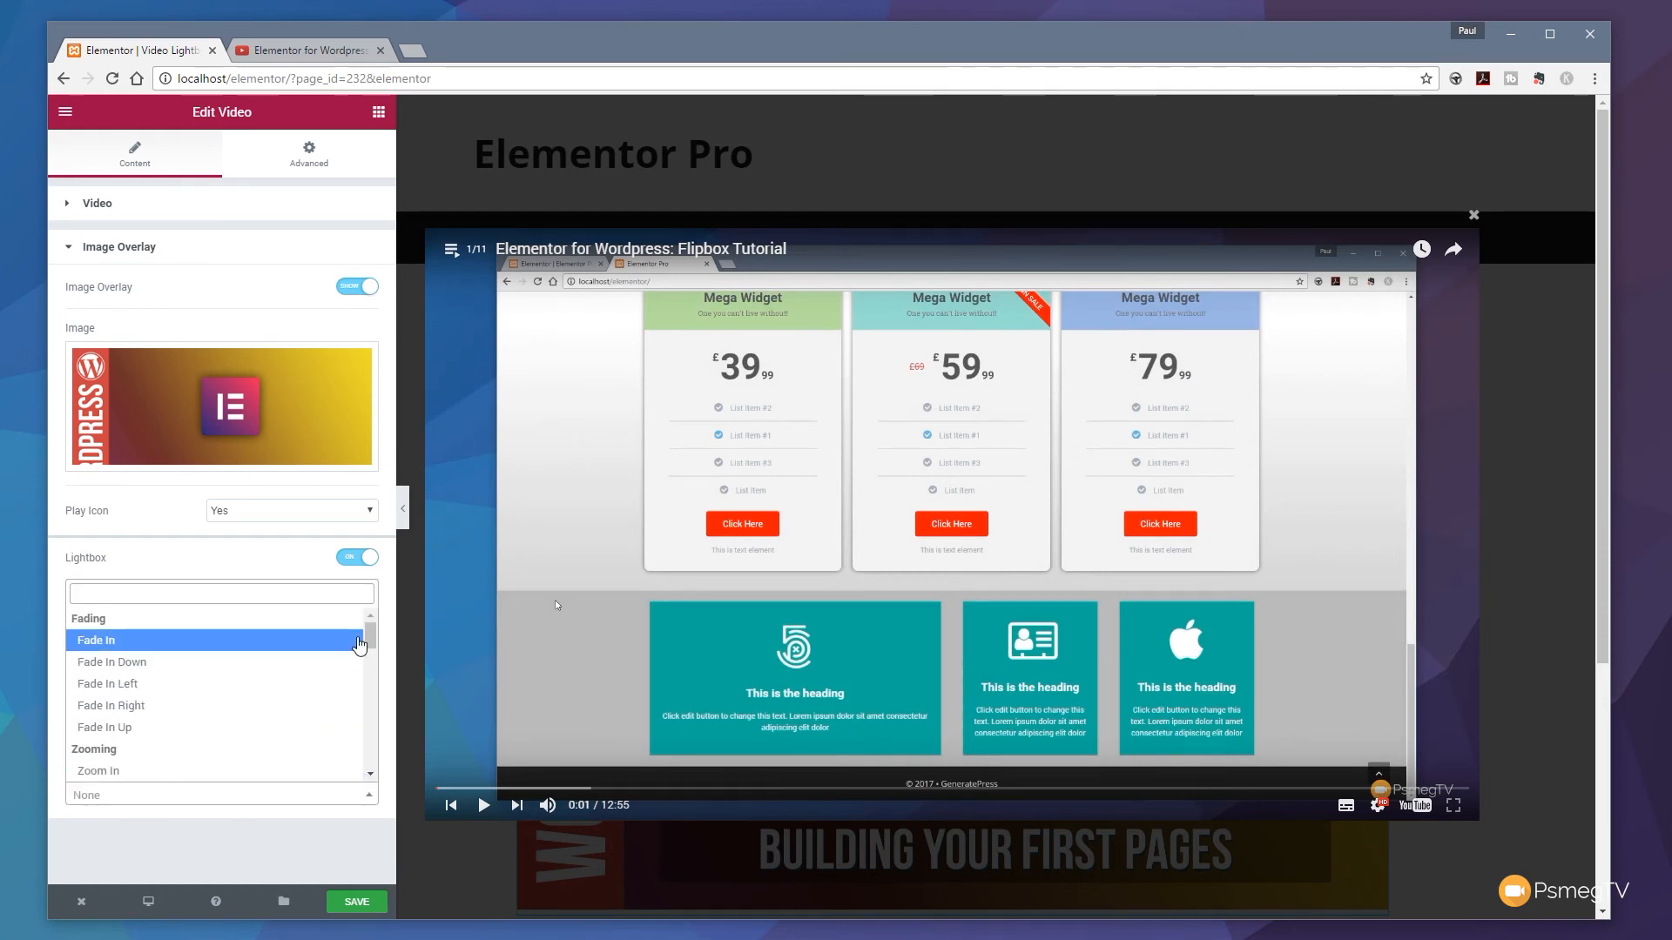
{"action": "left_click_drag", "start_coordinate": [371, 635], "coordinate": [376, 705]}
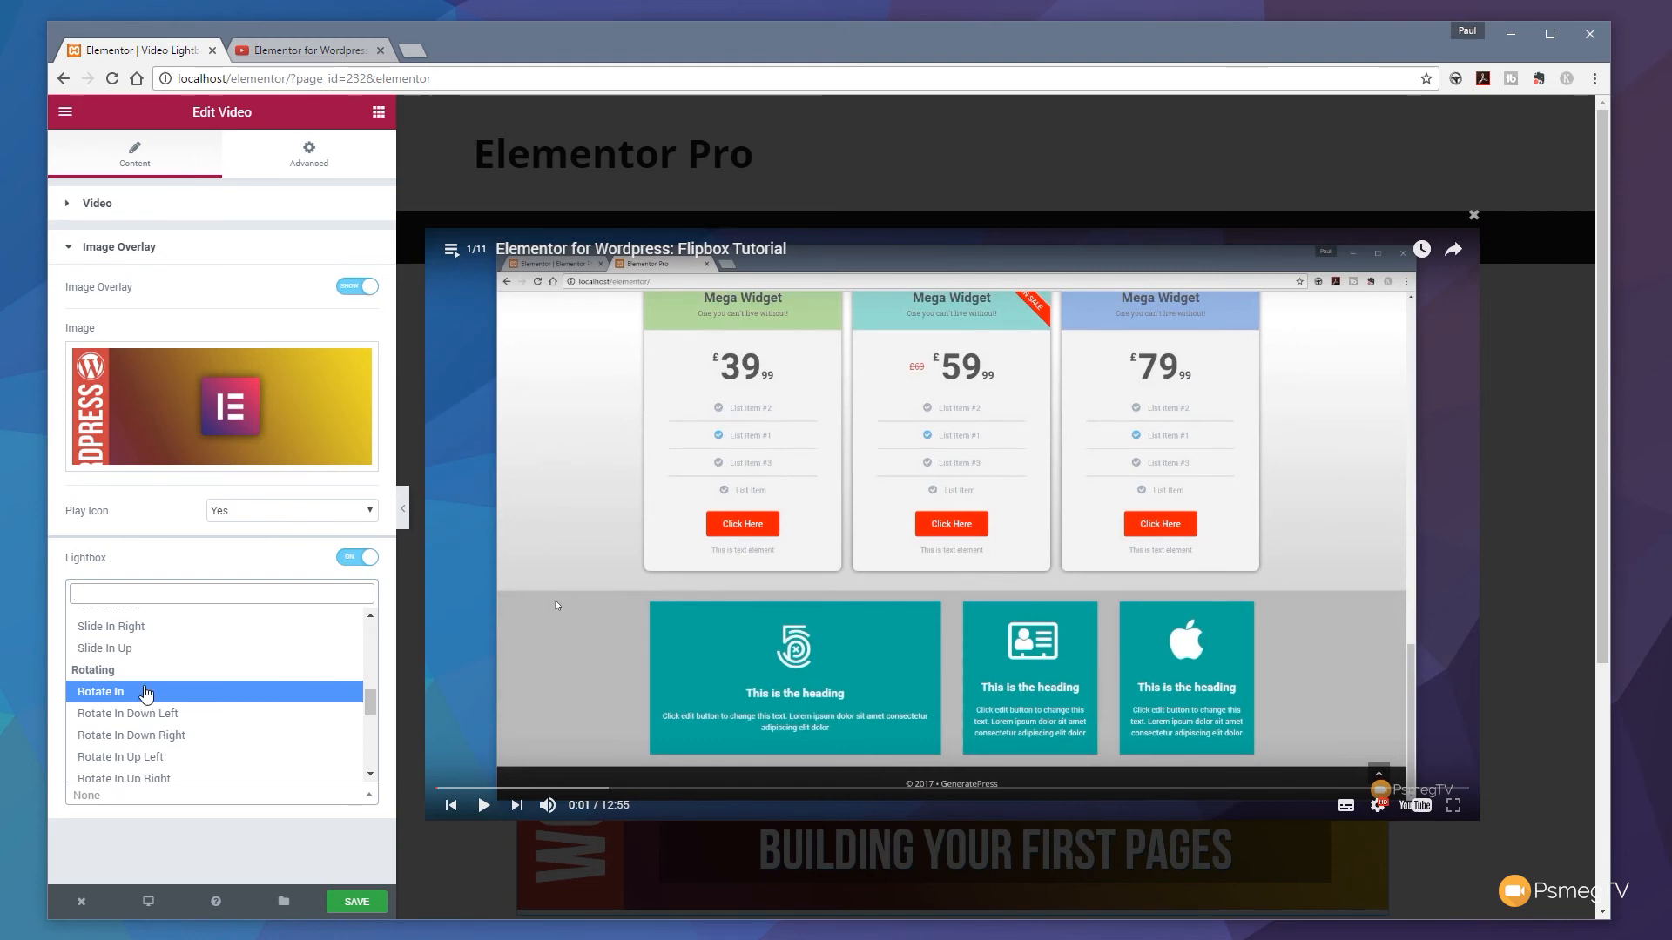
{"action": "left_click", "coordinate": [107, 693]}
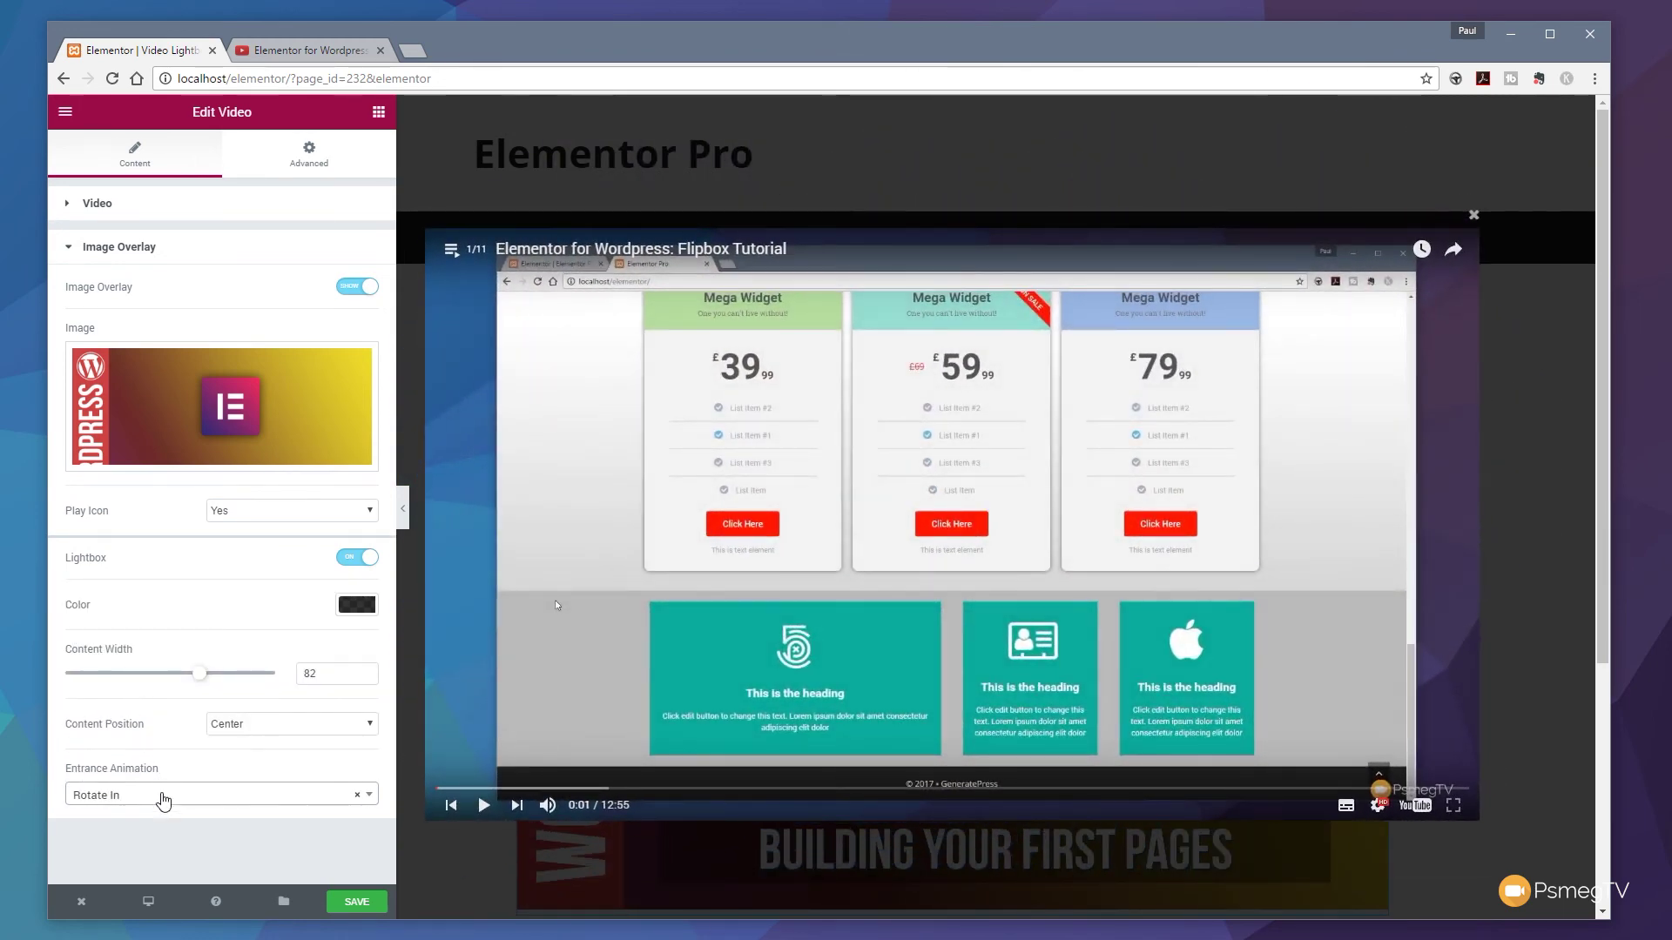
{"action": "left_click", "coordinate": [156, 795]}
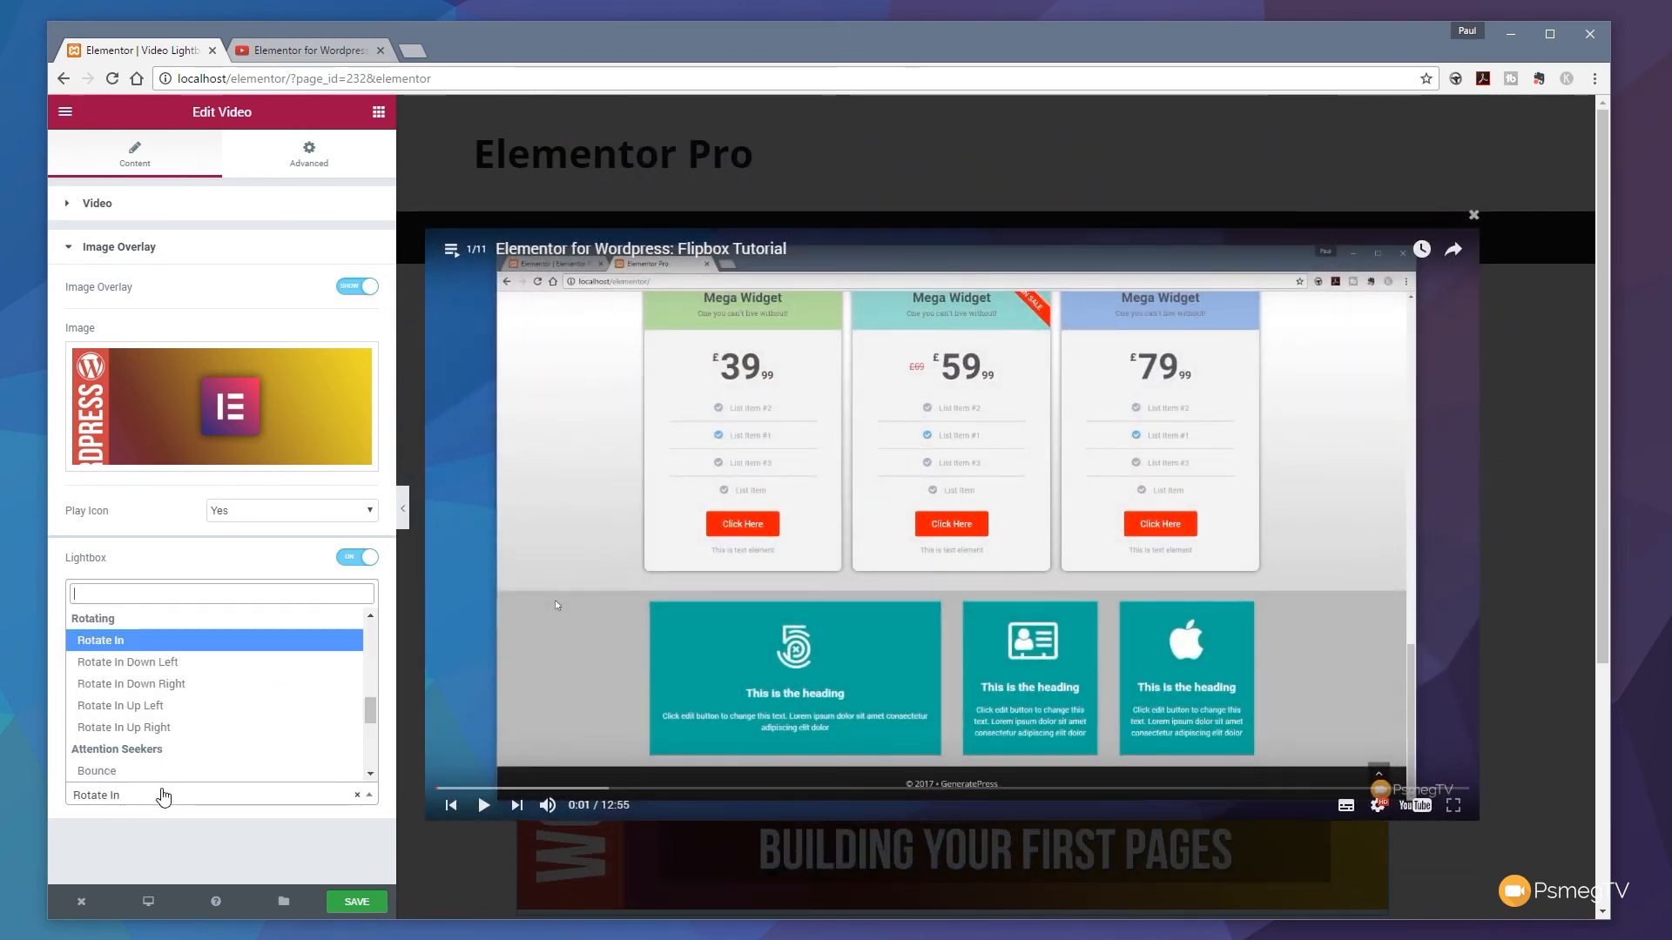
{"action": "left_click", "coordinate": [140, 682]}
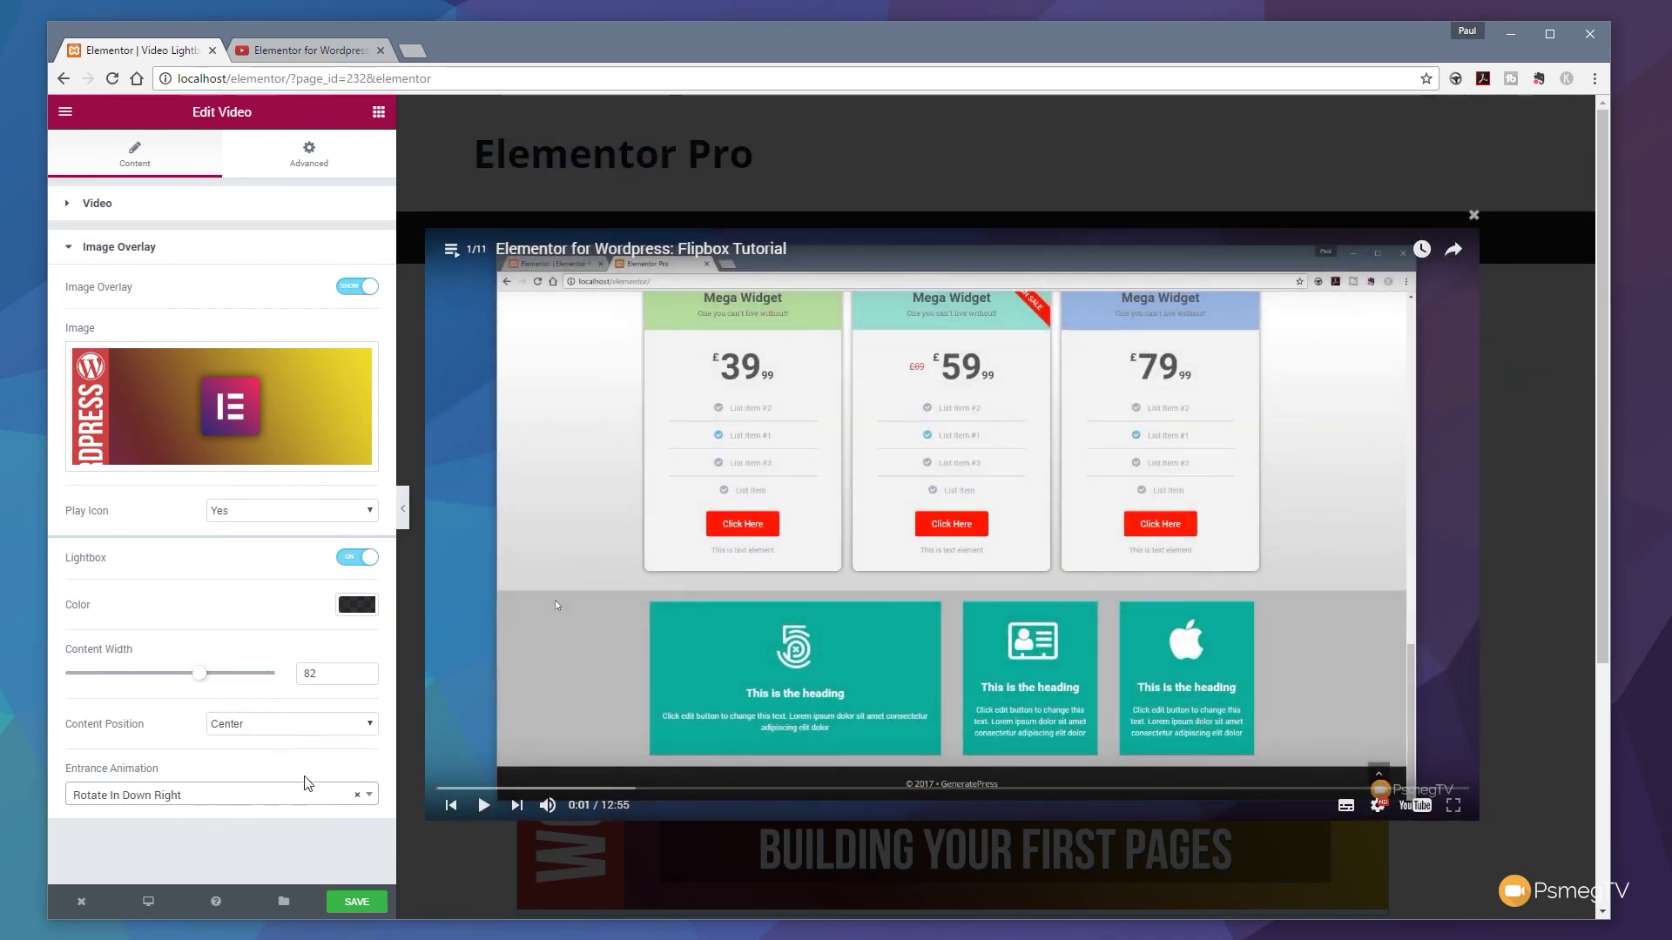
{"action": "left_click", "coordinate": [311, 796]}
{"action": "scroll", "coordinate": [182, 693], "scroll_direction": "up", "scroll_amount": 8}
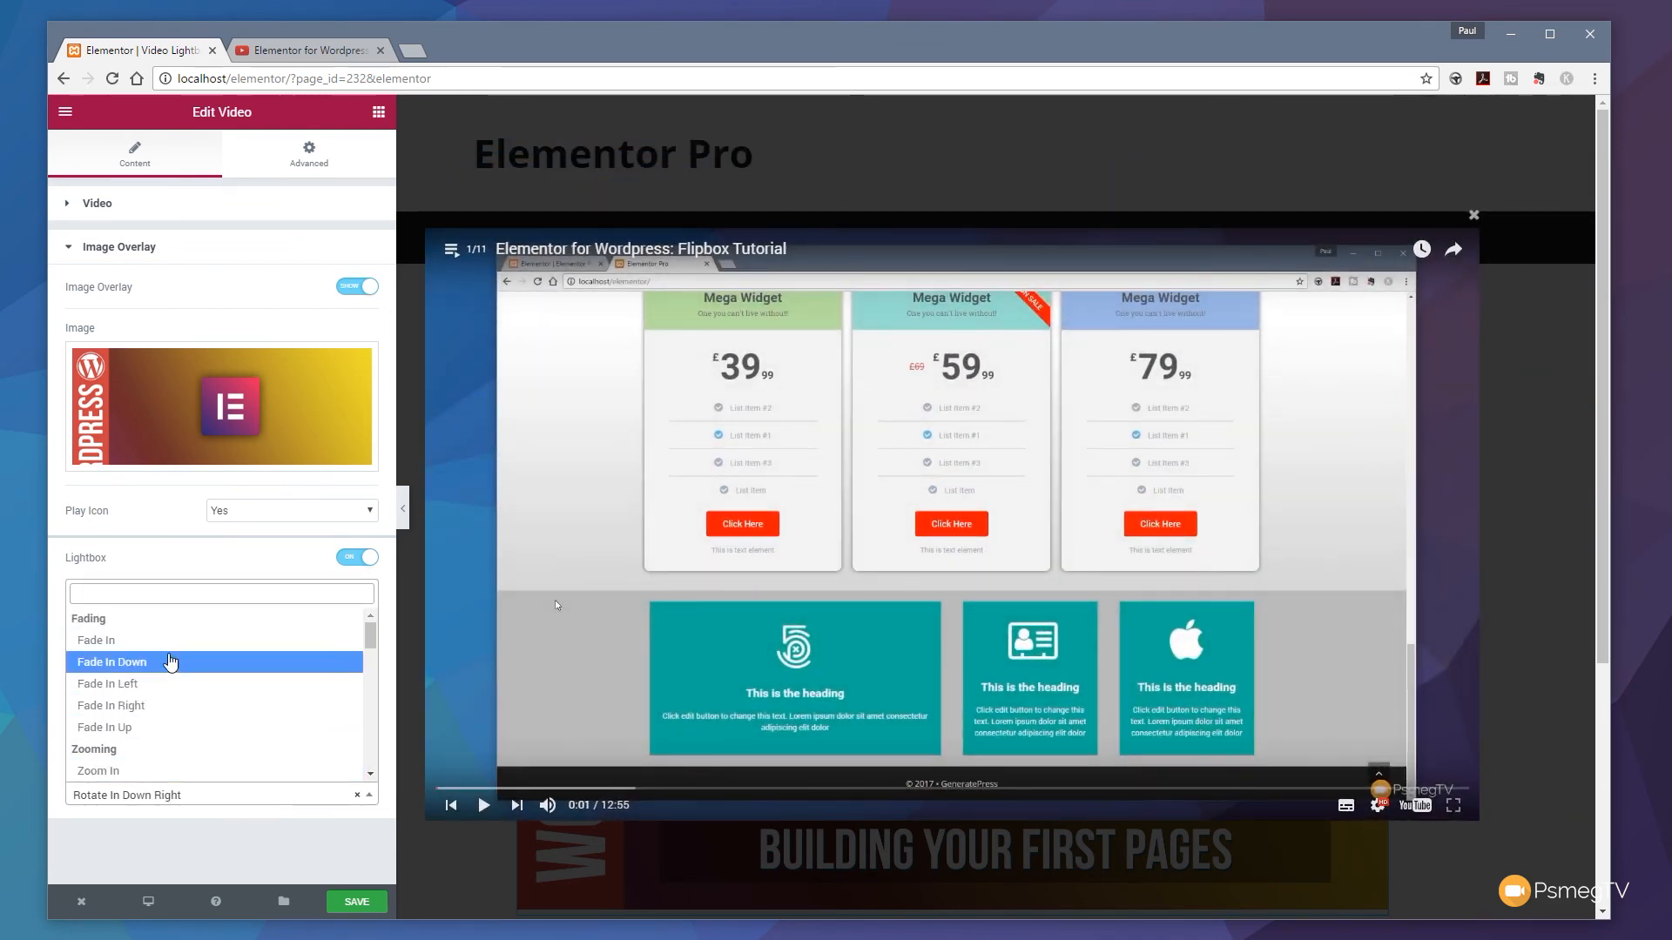
{"action": "scroll", "coordinate": [170, 680], "scroll_direction": "down", "scroll_amount": 3}
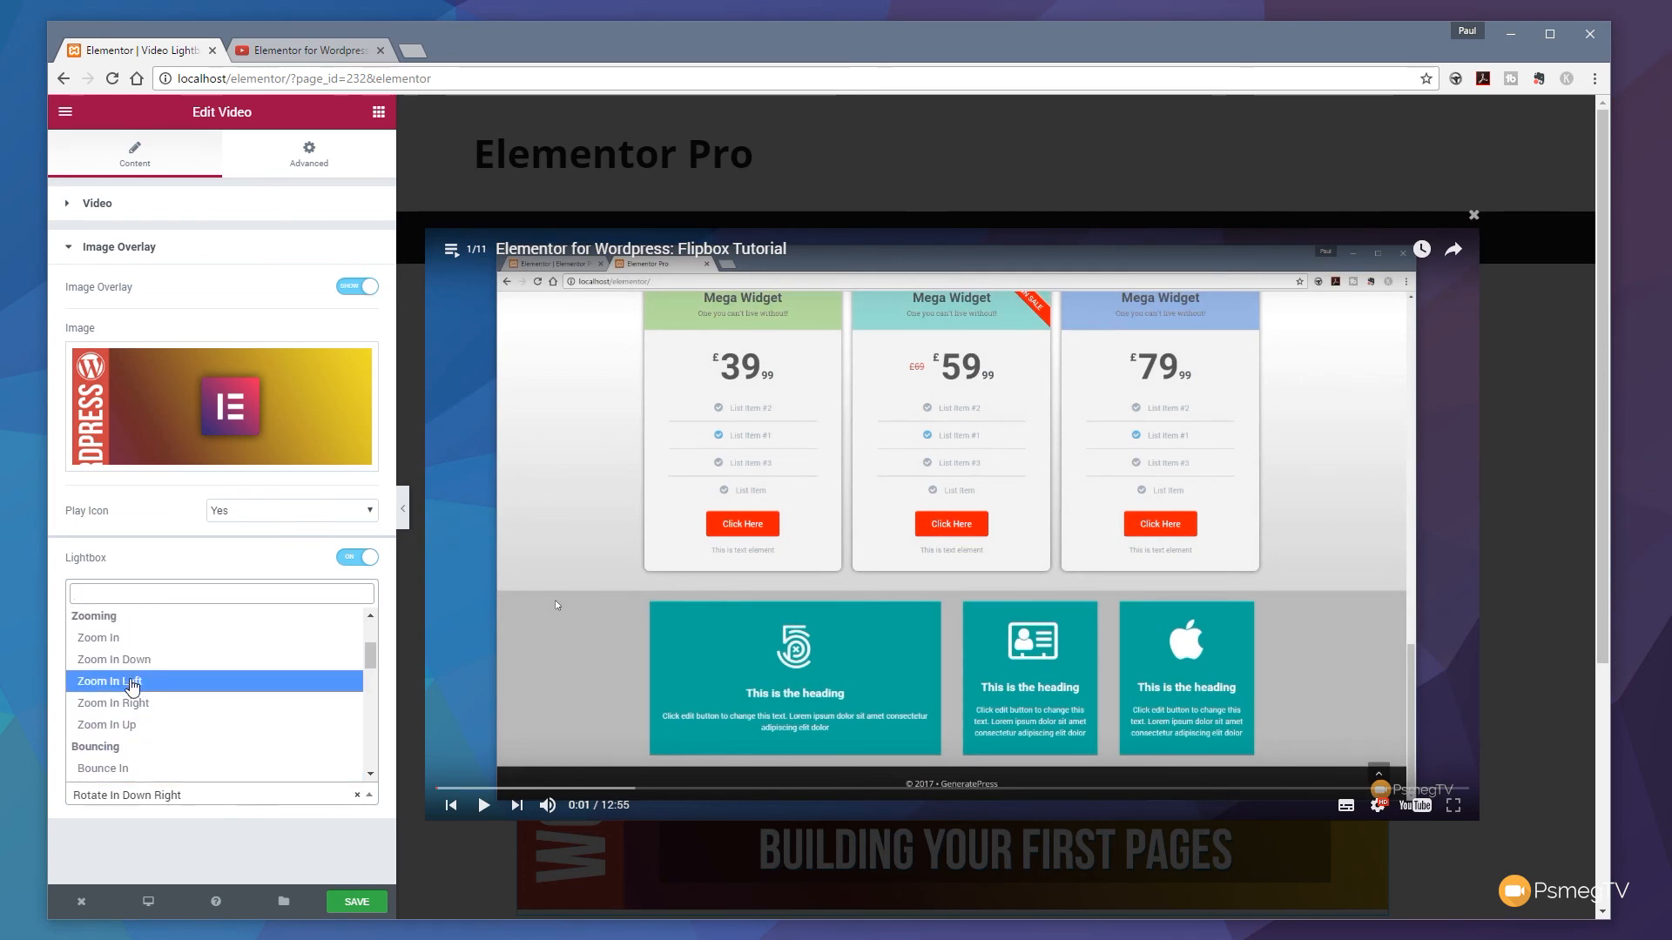
{"action": "scroll", "coordinate": [143, 680], "scroll_direction": "up", "scroll_amount": 2}
{"action": "left_click", "coordinate": [113, 639]}
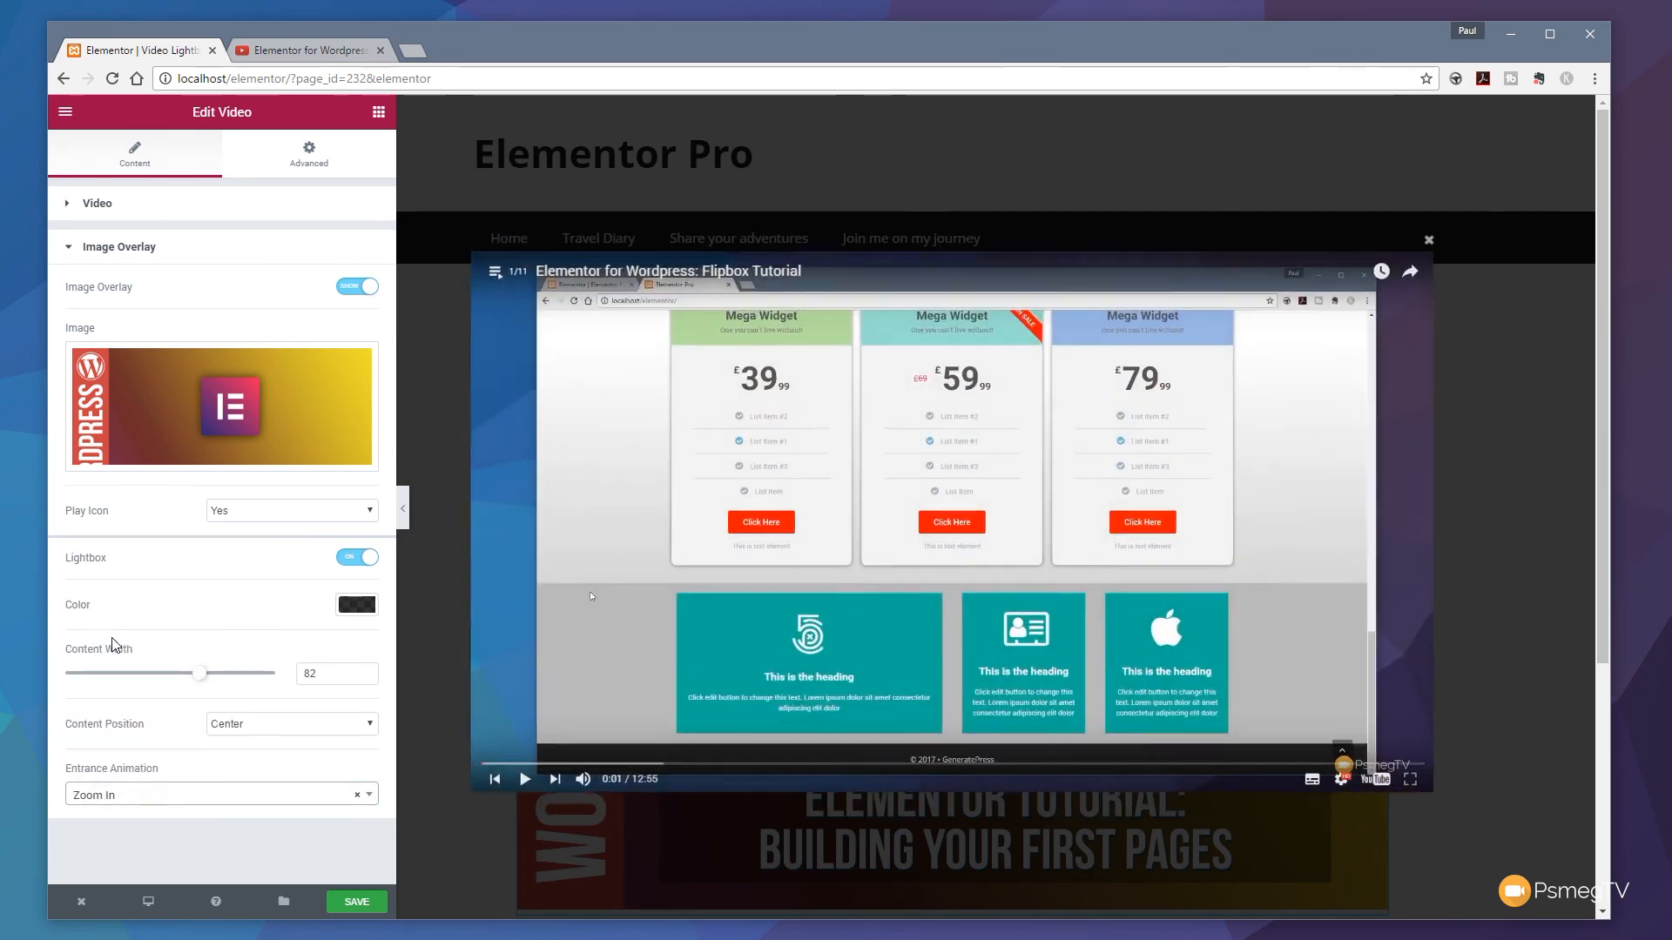